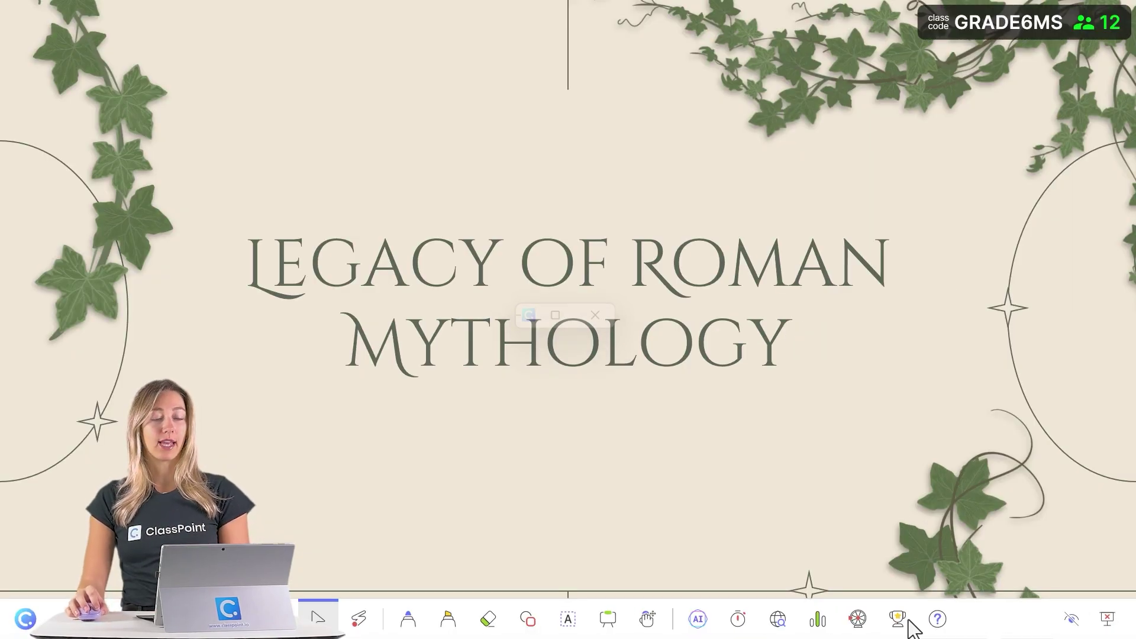
# Underline MYTHOLOGY with the red laser pointer, then spotlight the title on the darkened slide
pyautogui.click(359, 619)
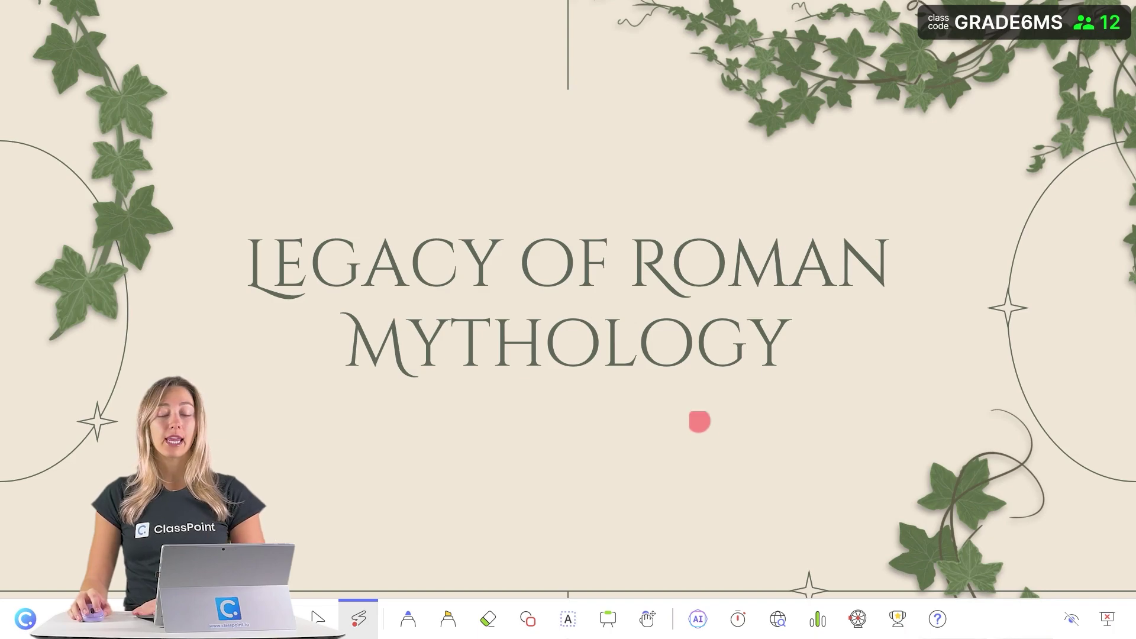
pyautogui.moveTo(308, 415)
pyautogui.mouseDown()
pyautogui.moveTo(616, 380)
pyautogui.moveTo(771, 388)
pyautogui.mouseUp()
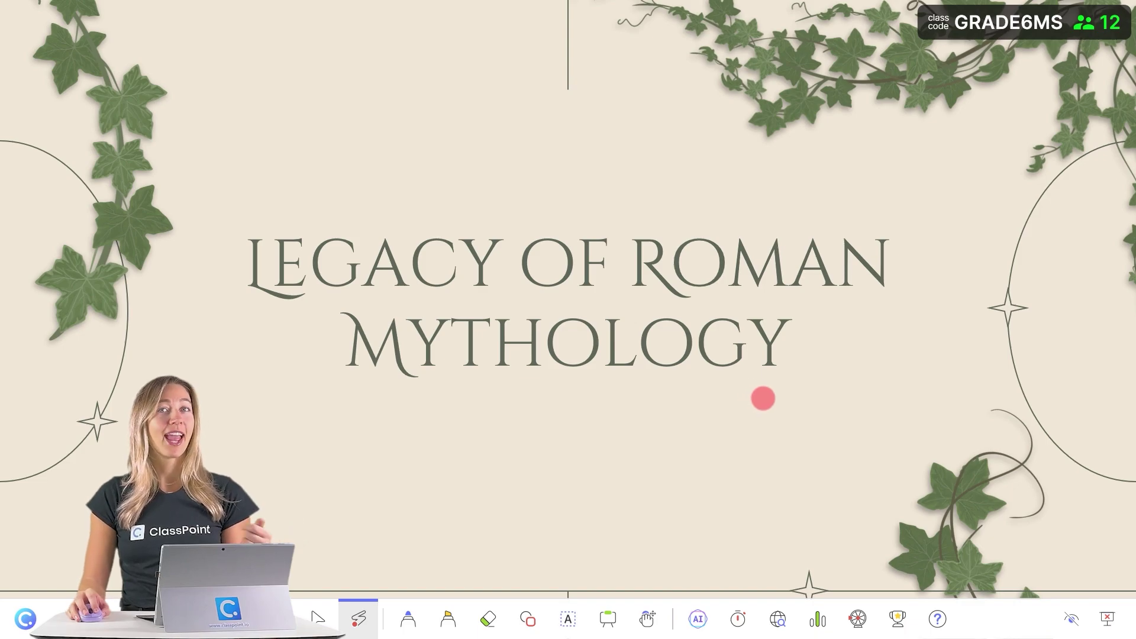
pyautogui.press('ctrl')
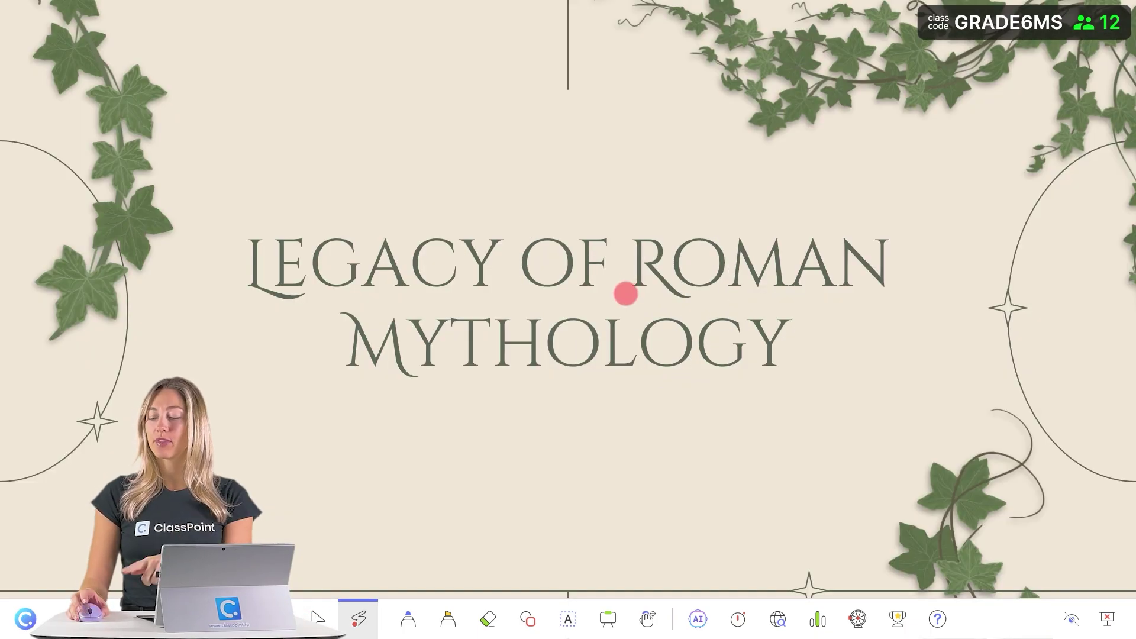
pyautogui.press('s')
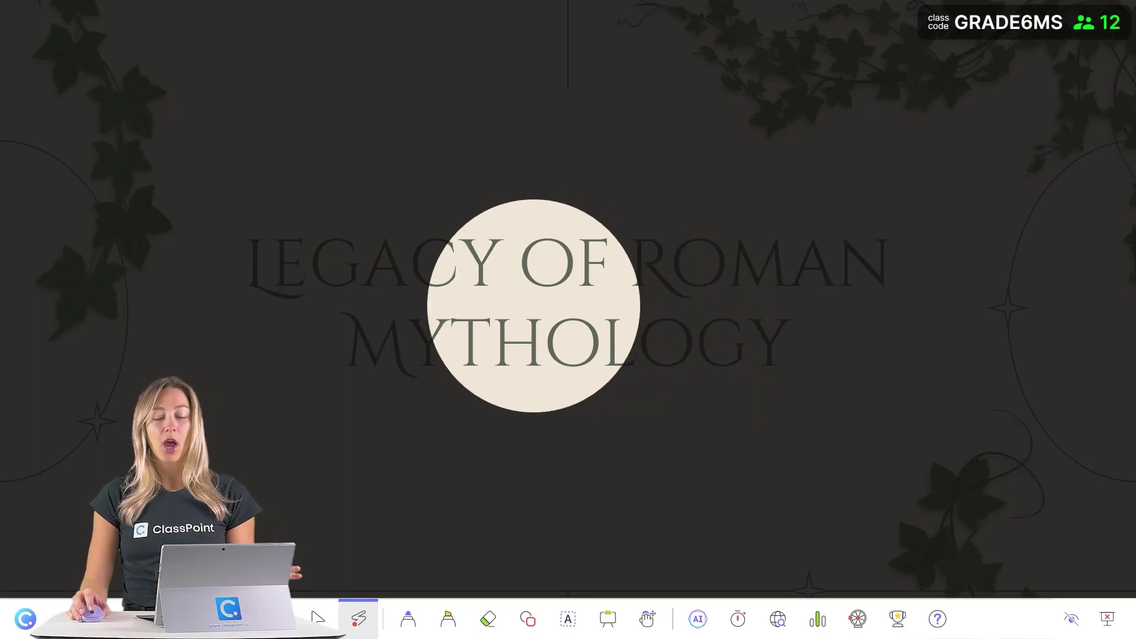
pyautogui.press('s')
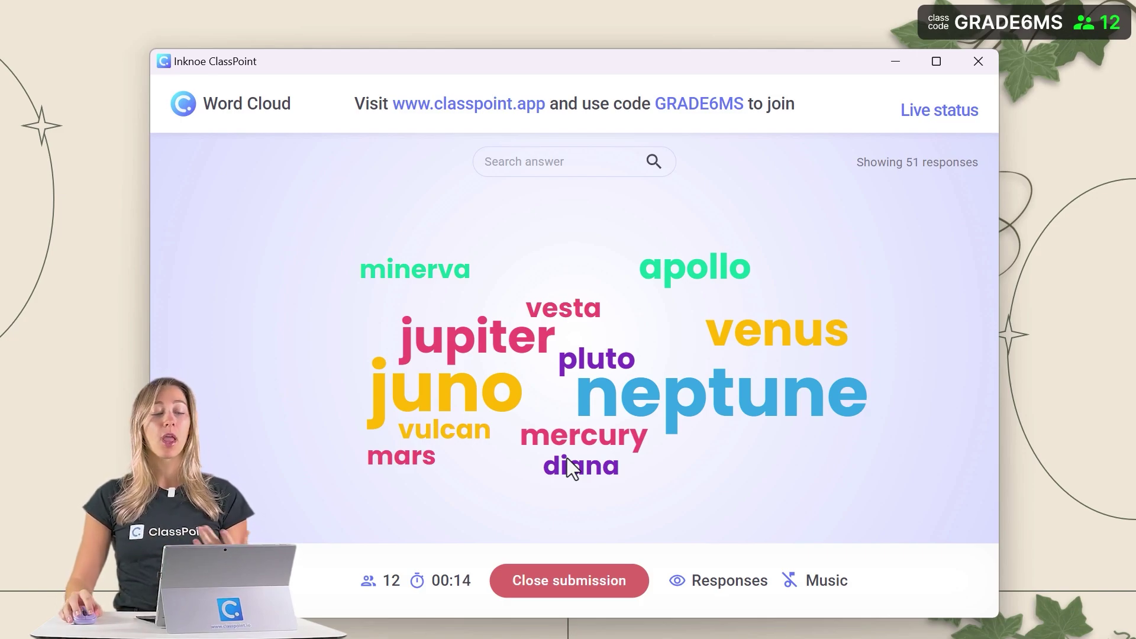
# Select the minerva answer in the Word Cloud and delete it, leaving 49 responses
pyautogui.moveTo(455, 281)
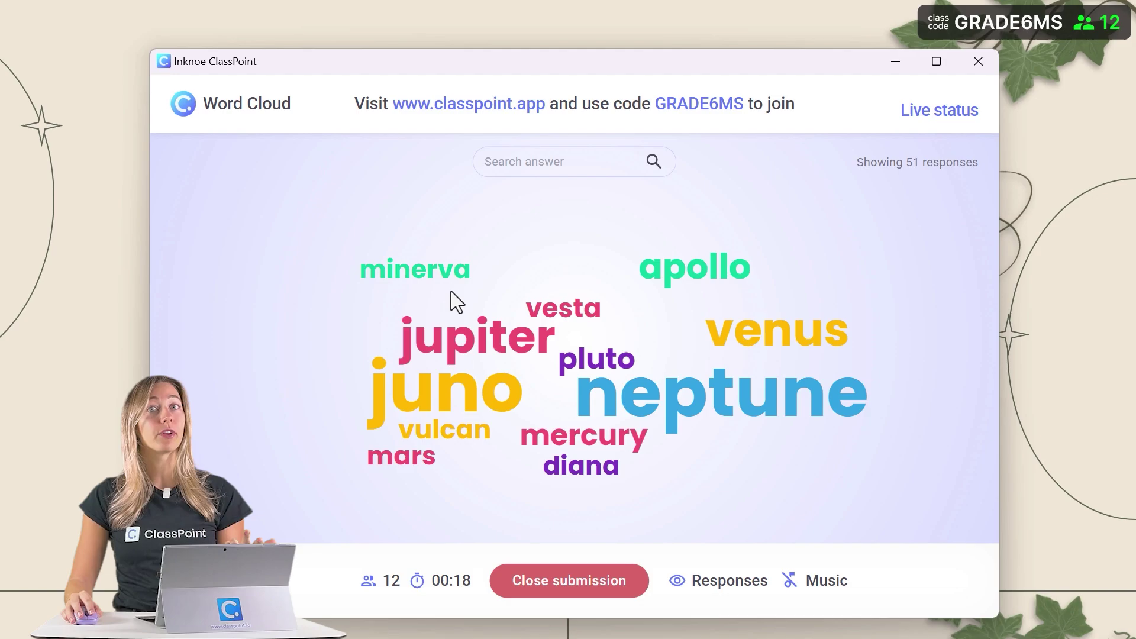
pyautogui.click(443, 274)
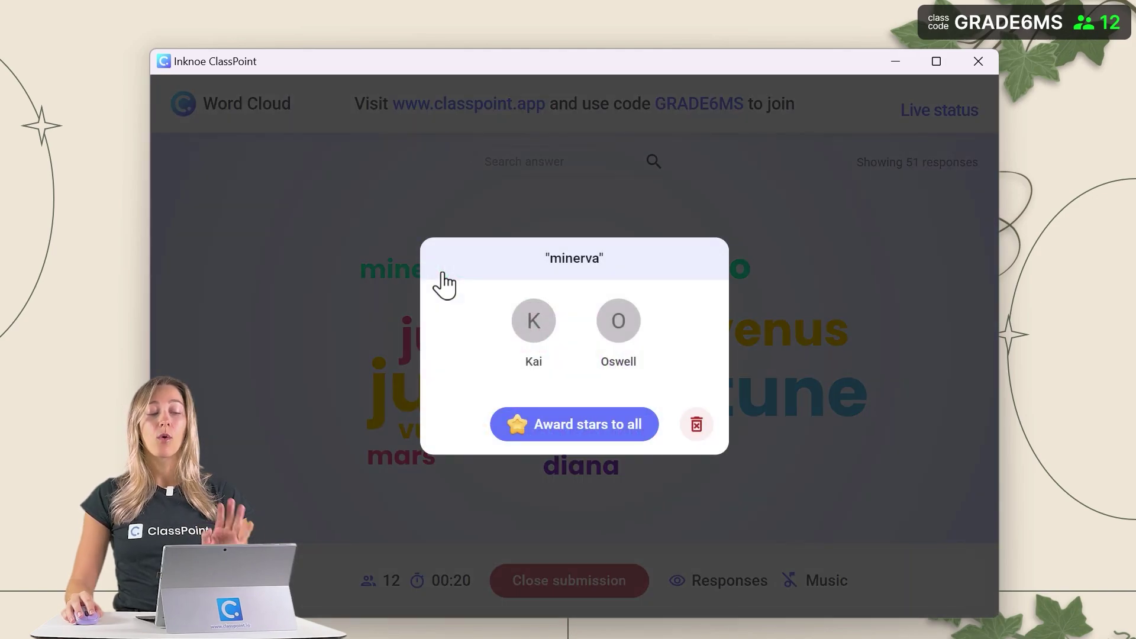
pyautogui.click(703, 429)
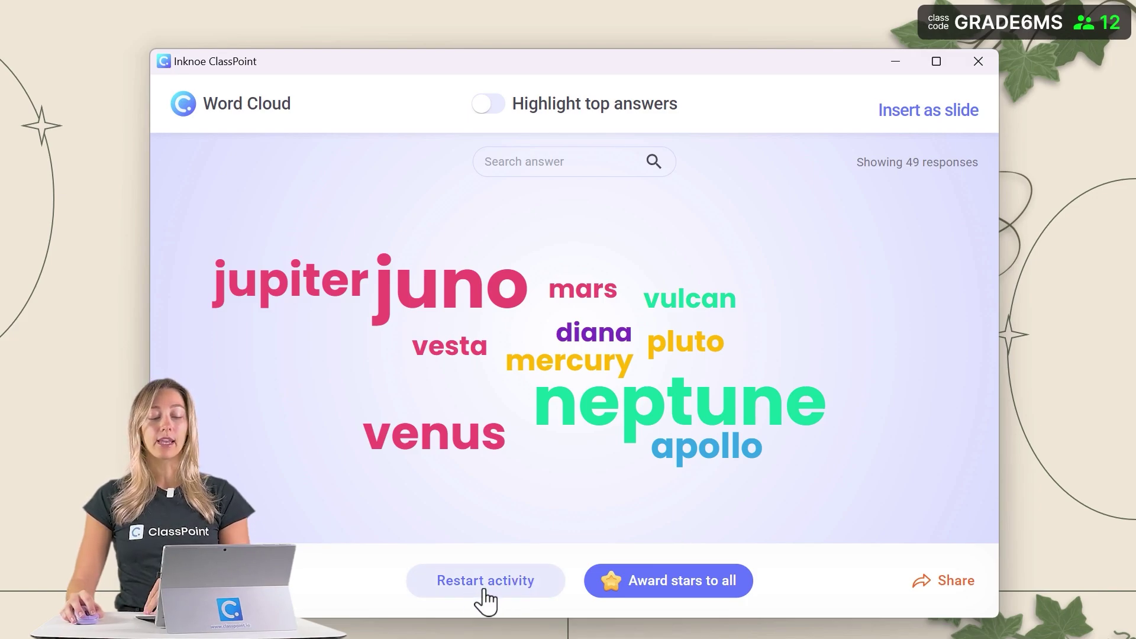
# End the slide show and review the Word Cloud activity's saved responses
pyautogui.click(978, 62)
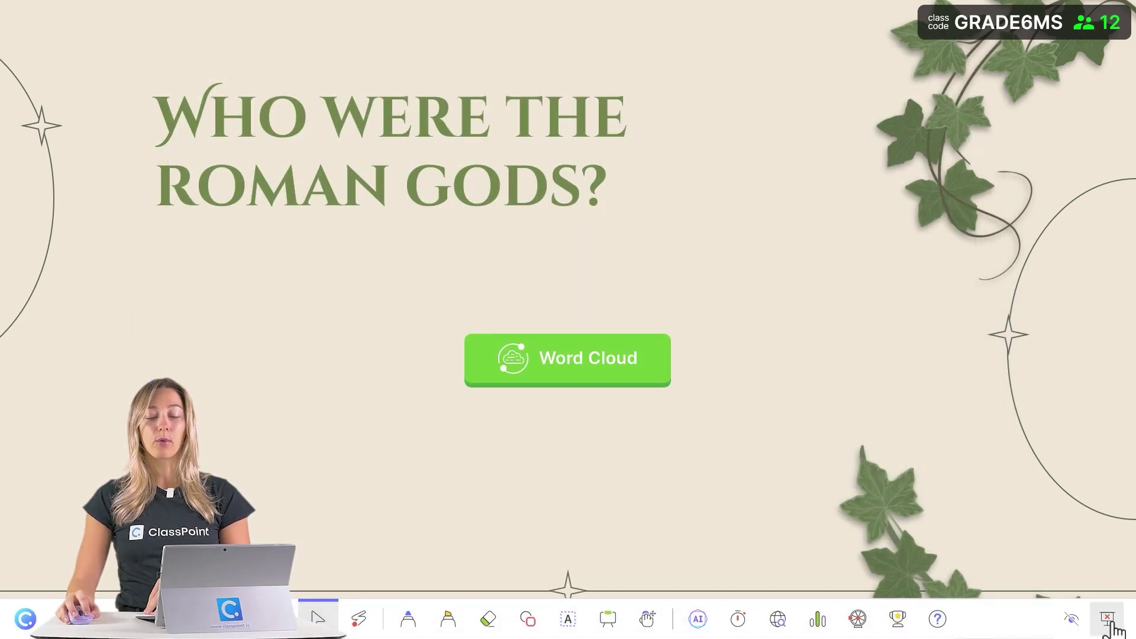
pyautogui.click(1108, 619)
pyautogui.click(648, 398)
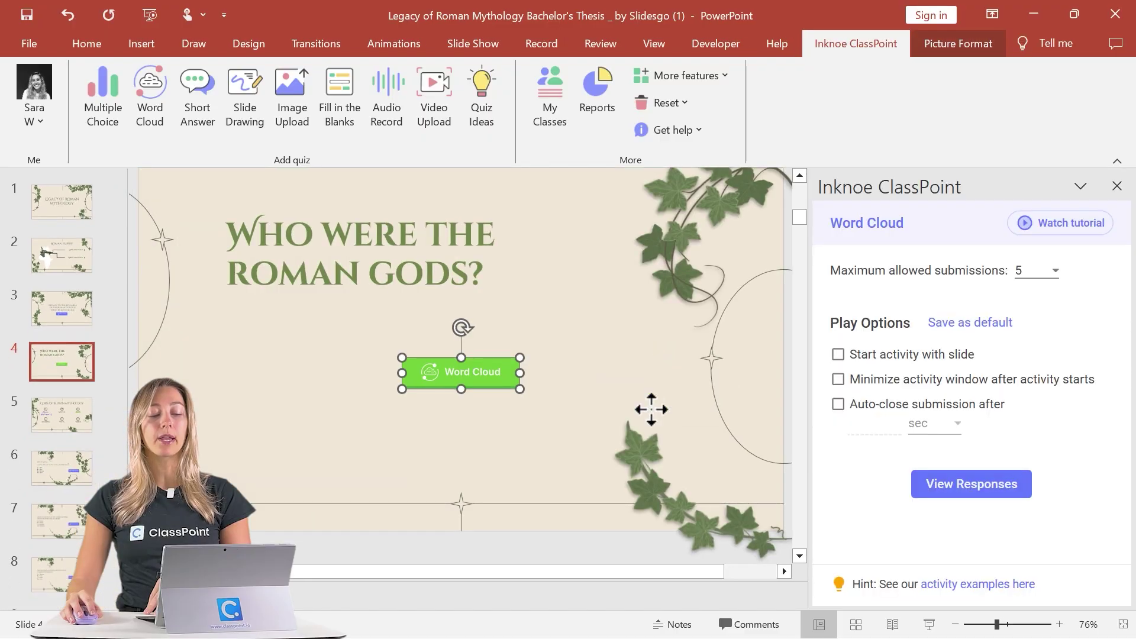
pyautogui.click(939, 488)
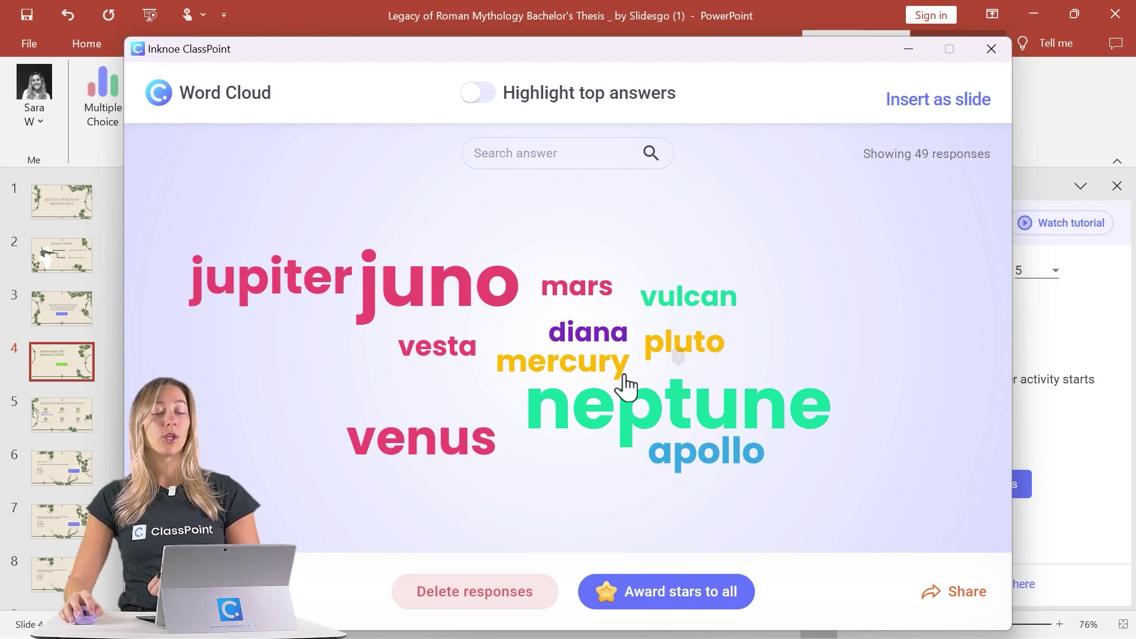
pyautogui.click(991, 50)
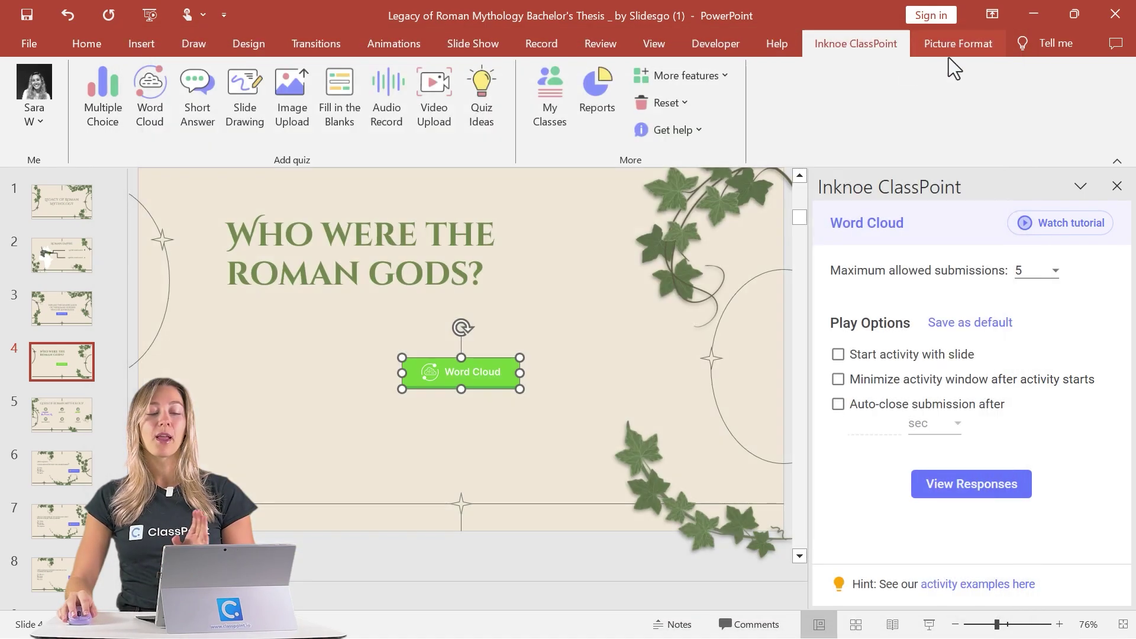
# Reset the activities by deleting all saved responses and confirm with Yes
pyautogui.click(678, 106)
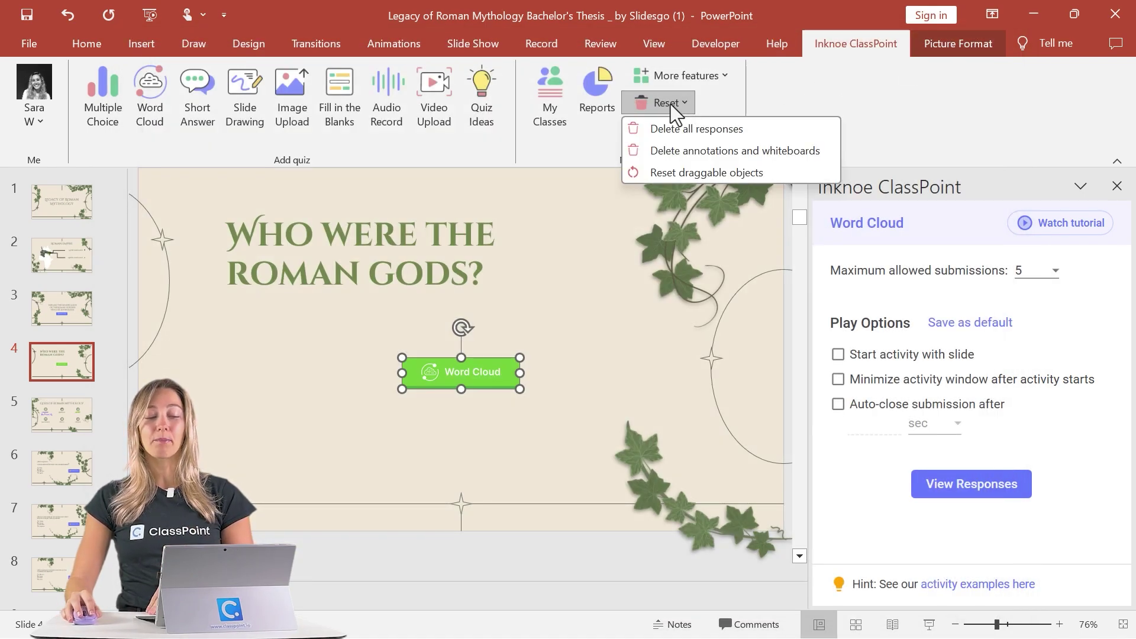
pyautogui.click(759, 129)
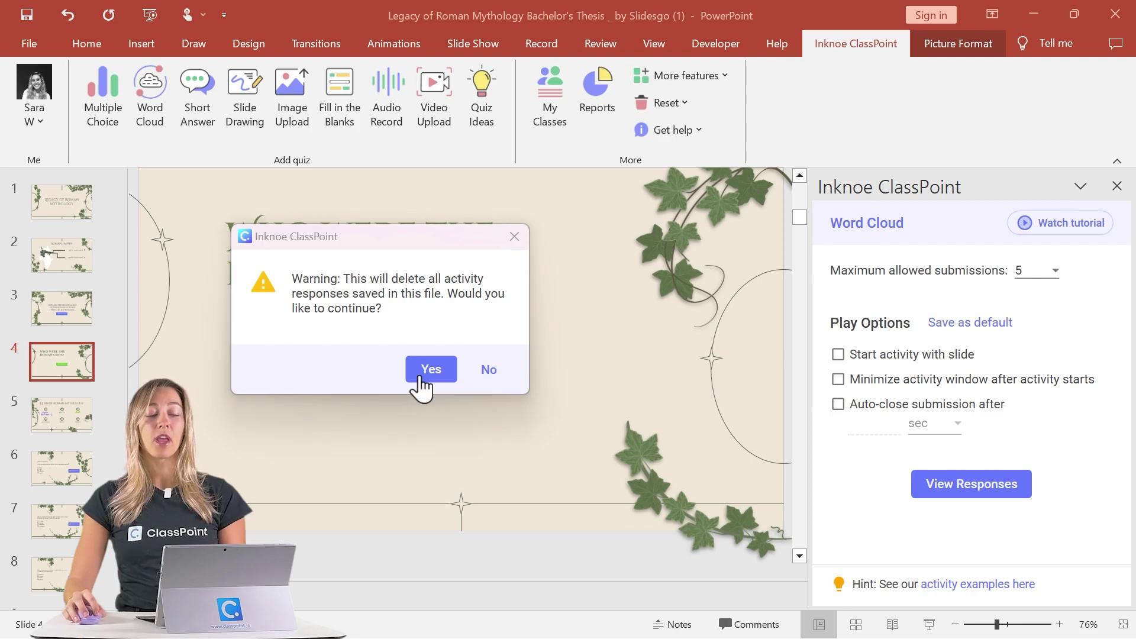
pyautogui.click(422, 377)
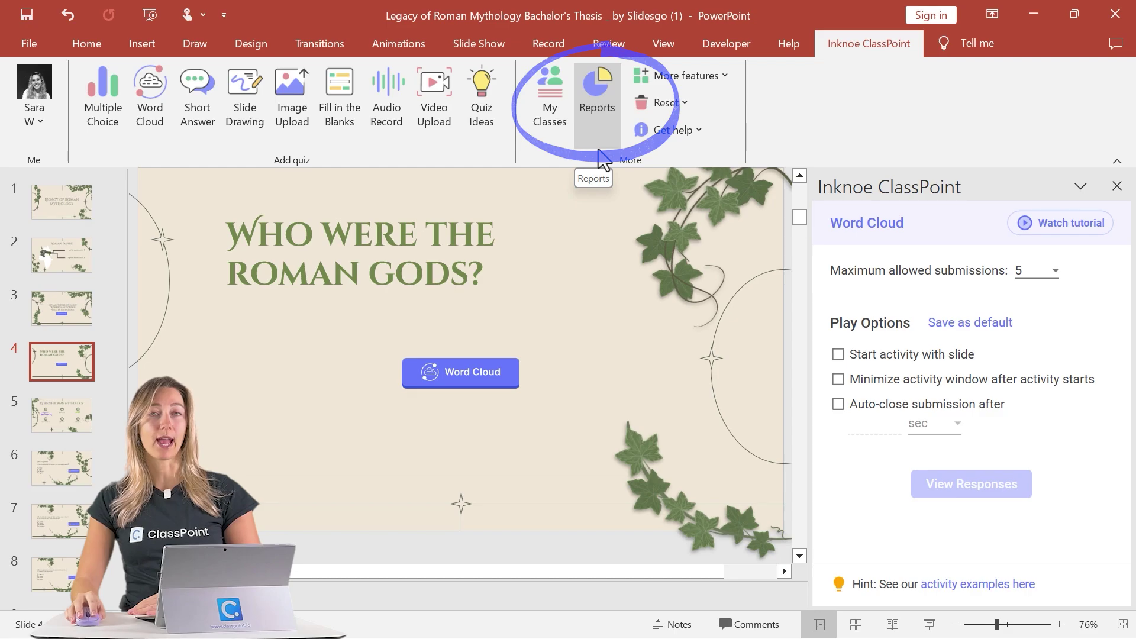
# Open ClassPoint Reports at app.classpoint.io in the browser and go to the Classes page
pyautogui.click(599, 148)
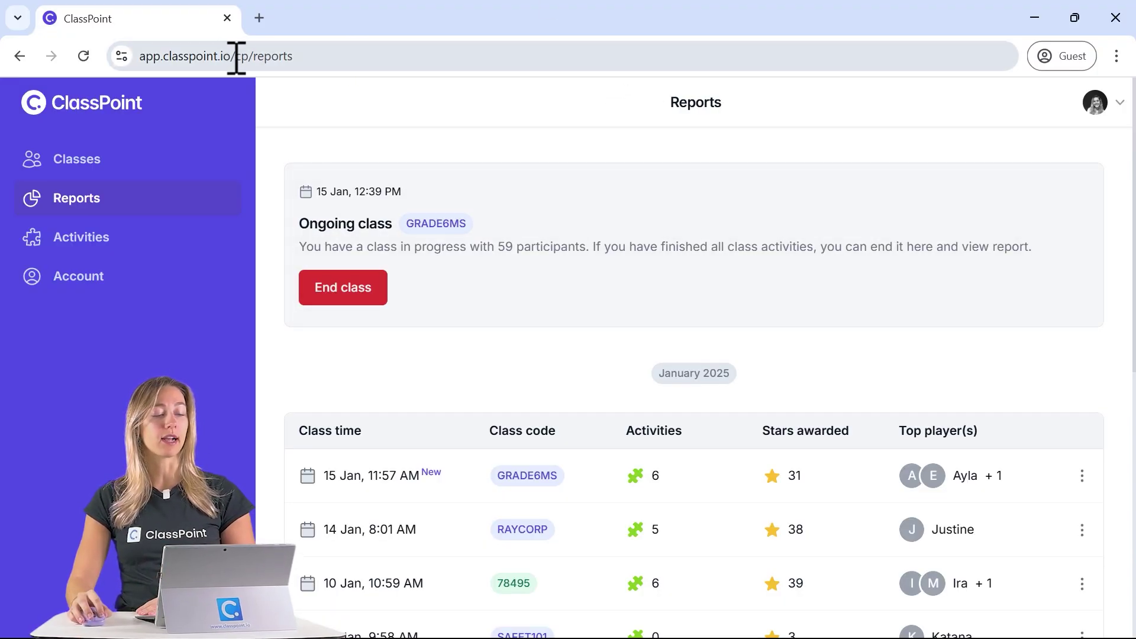
pyautogui.moveTo(236, 58); pyautogui.dragTo(139, 52)
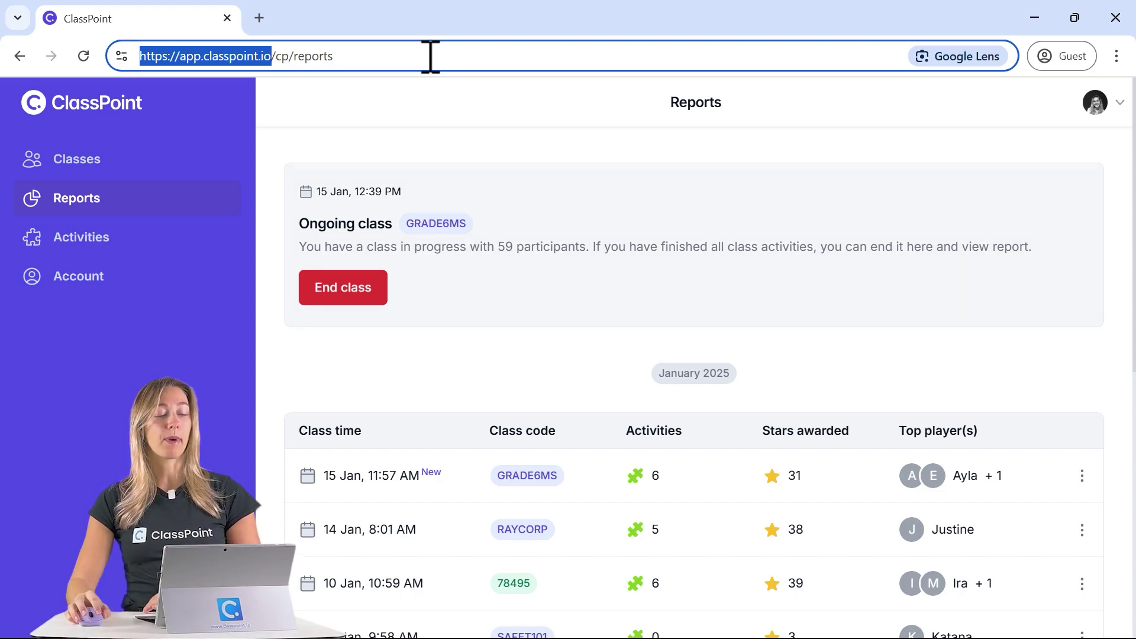
pyautogui.click(420, 133)
pyautogui.scroll(-8, 432, 261)
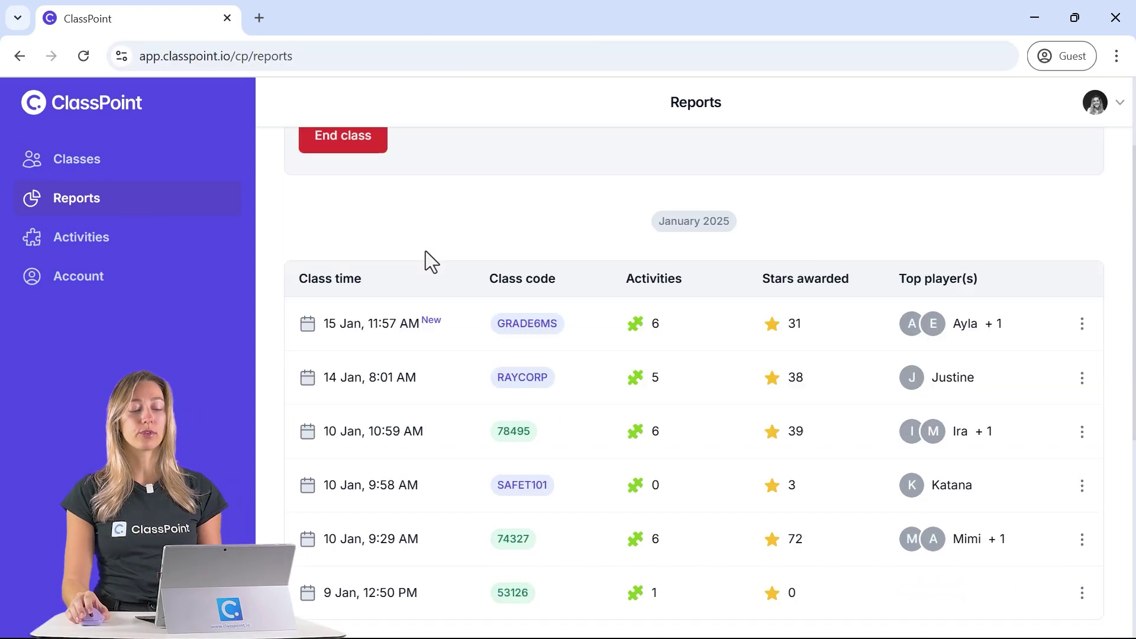
pyautogui.scroll(9, 449, 300)
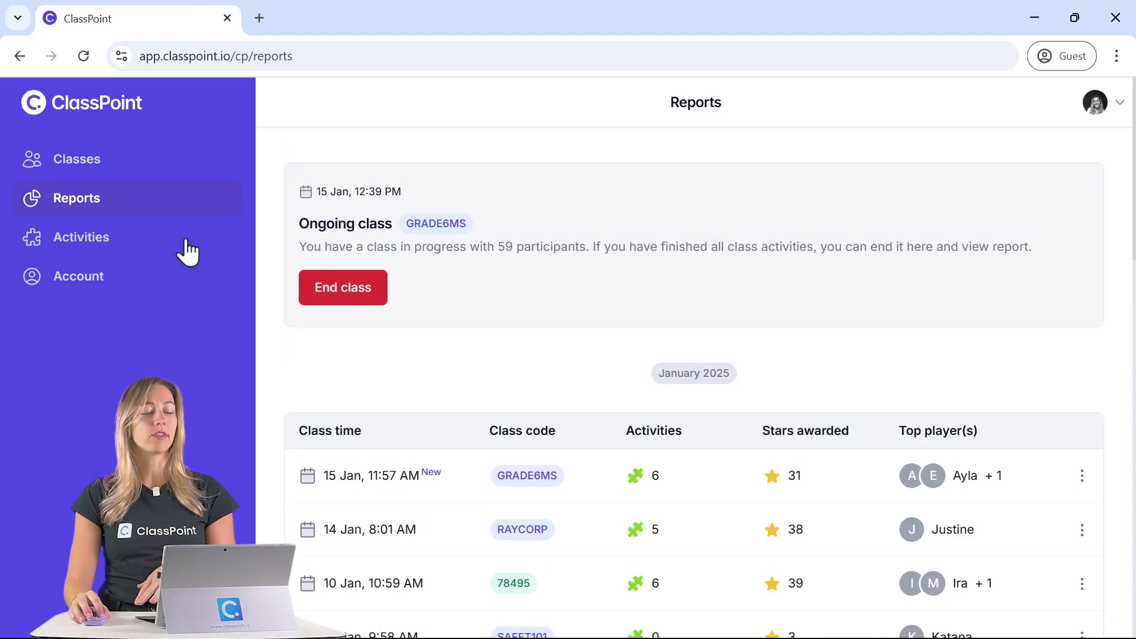
pyautogui.click(133, 171)
# Open the Grade 6 class's reports and select the 15 Jan class session report
pyautogui.scroll(-2, 521, 225)
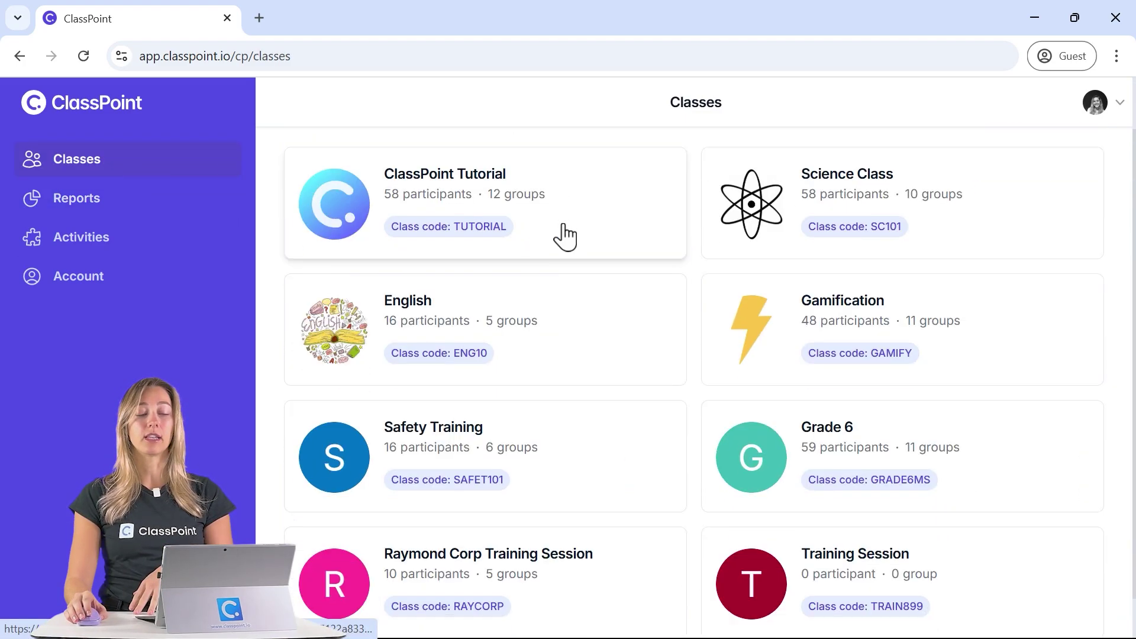
pyautogui.click(784, 432)
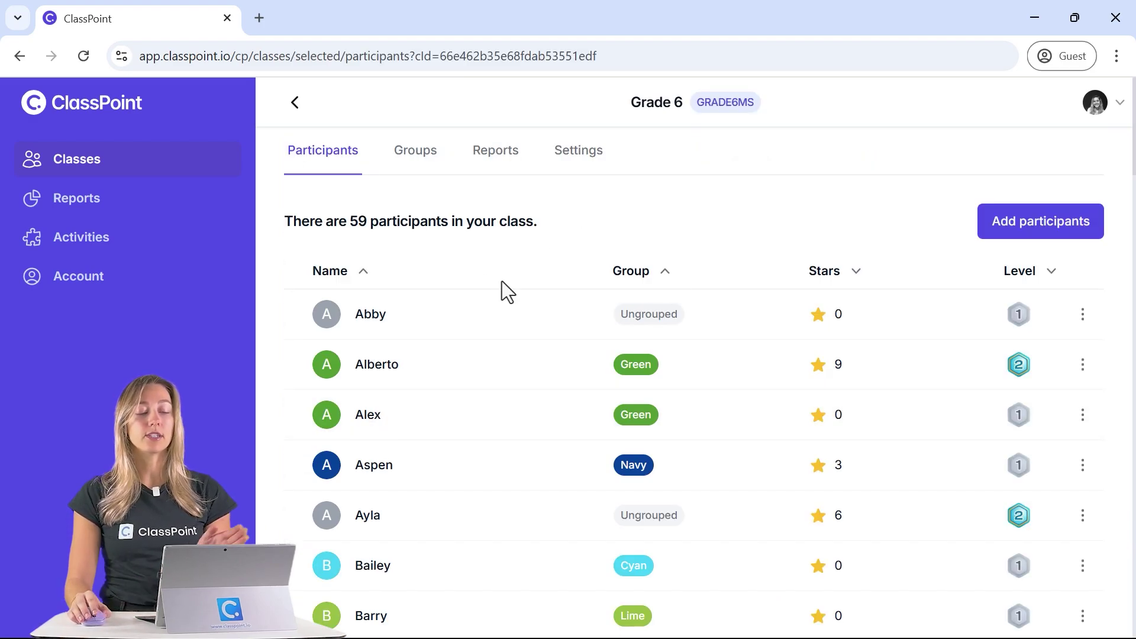
pyautogui.scroll(-3, 500, 294)
pyautogui.scroll(3, 500, 294)
pyautogui.click(414, 151)
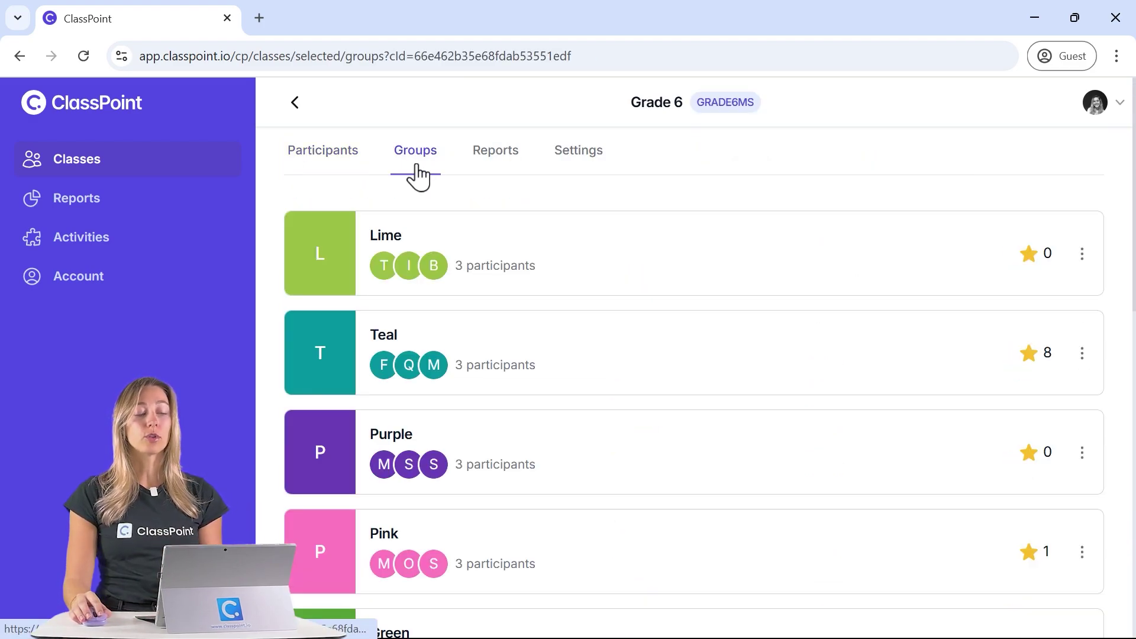
pyautogui.click(486, 168)
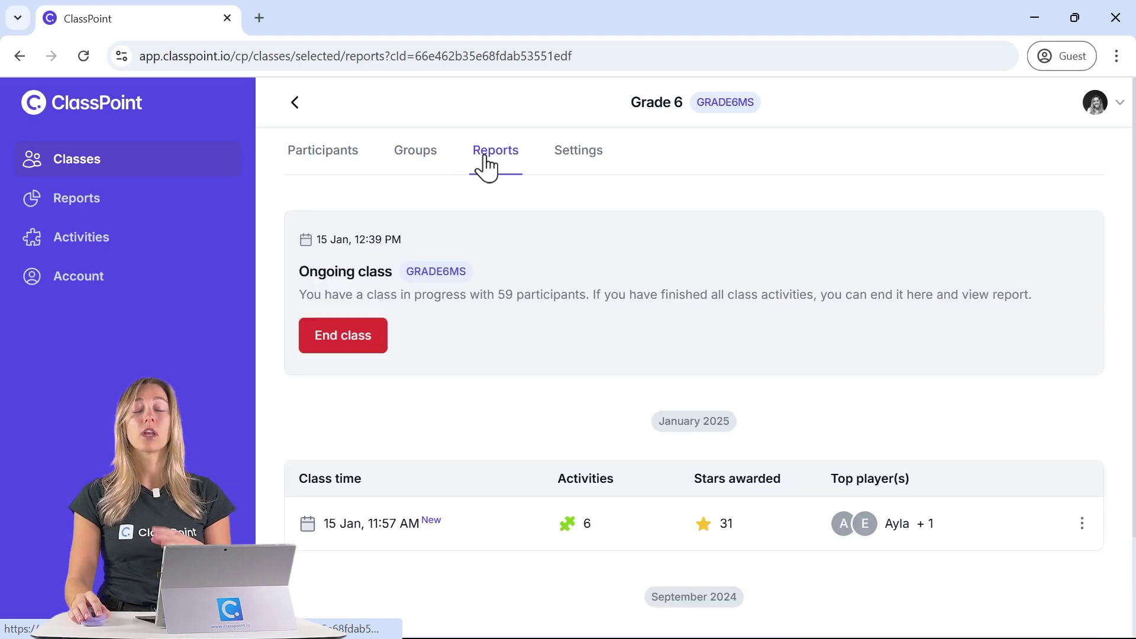
pyautogui.scroll(-2, 528, 237)
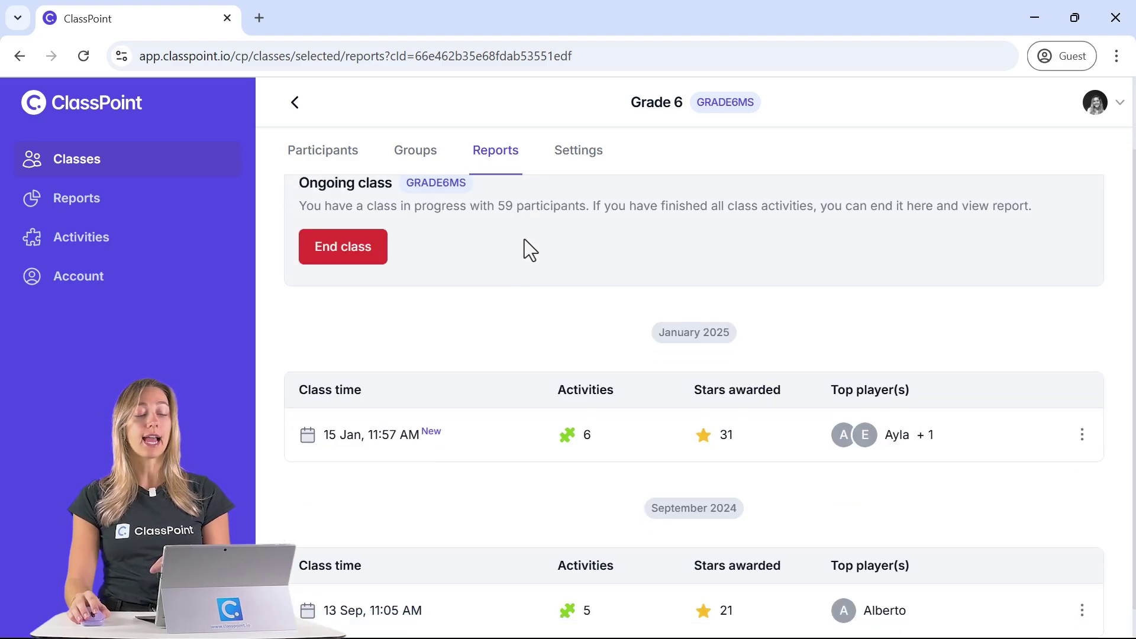
pyautogui.click(493, 441)
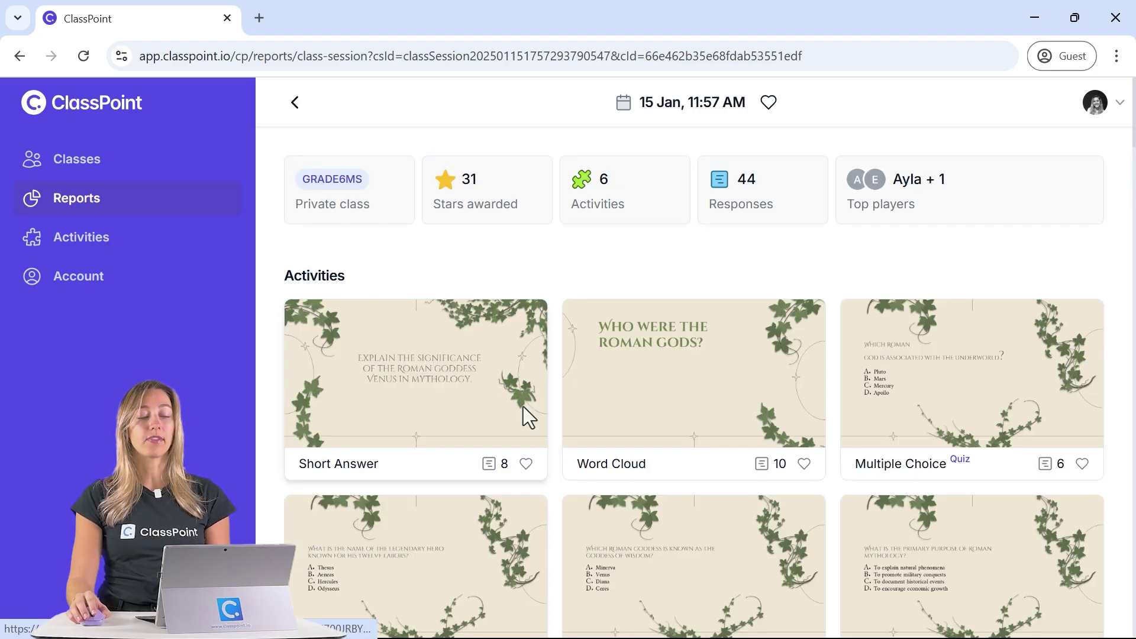
# Check the Minerva multiple choice report, then scroll the session report down to the leader board
pyautogui.scroll(-5, 524, 411)
pyautogui.scroll(3, 522, 414)
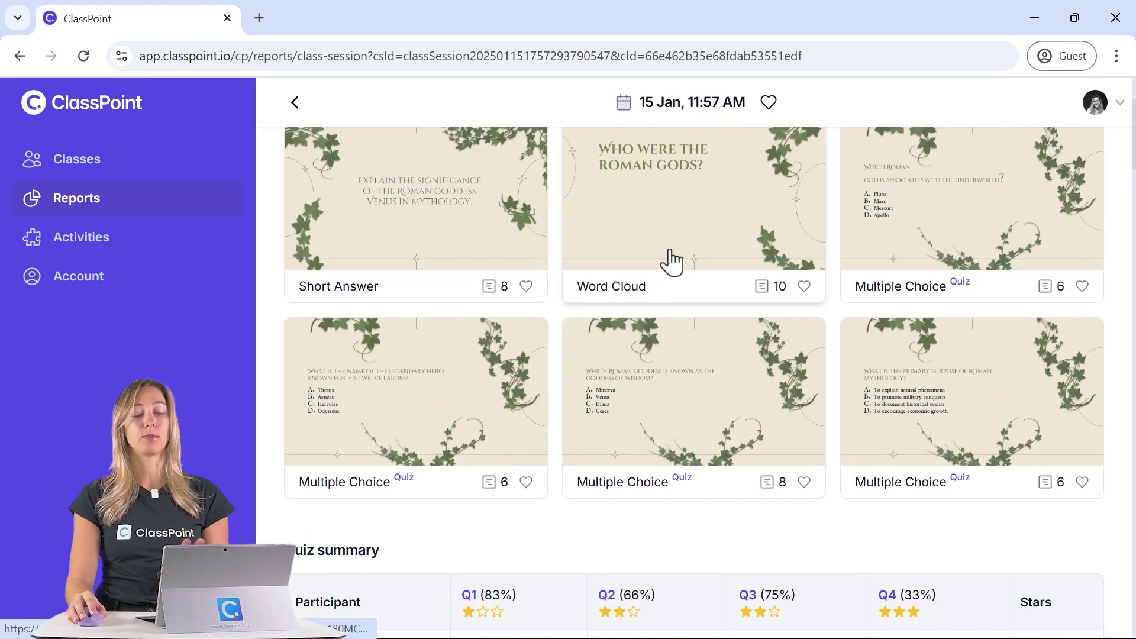
pyautogui.scroll(-5, 674, 260)
pyautogui.click(672, 191)
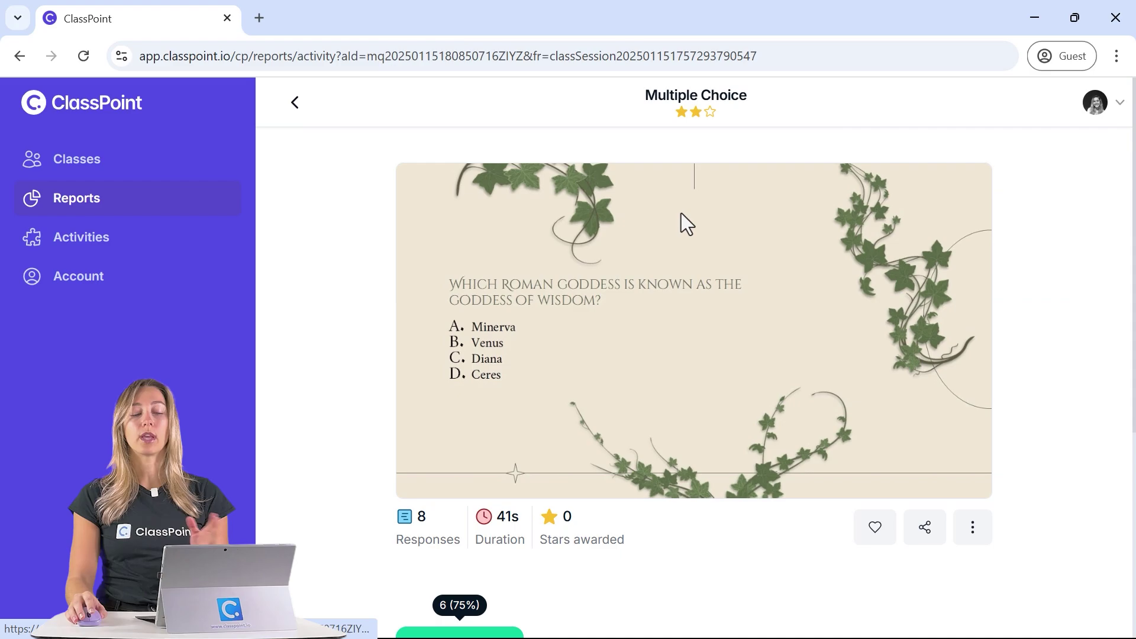
pyautogui.scroll(-3, 687, 253)
pyautogui.scroll(-1, 687, 255)
pyautogui.click(298, 106)
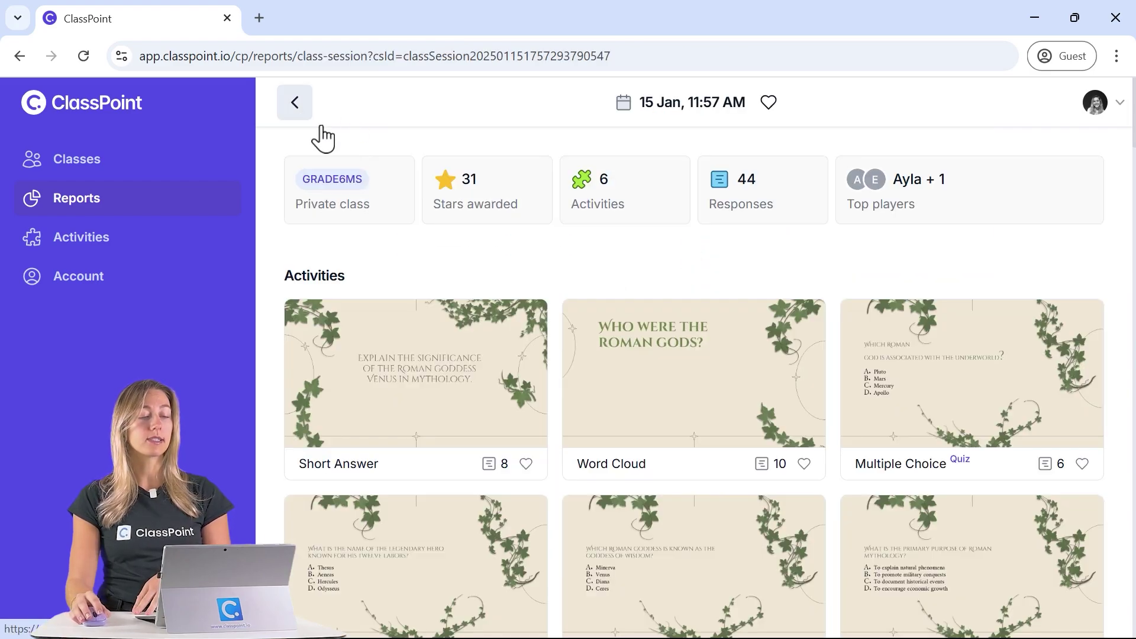
pyautogui.scroll(-5, 537, 292)
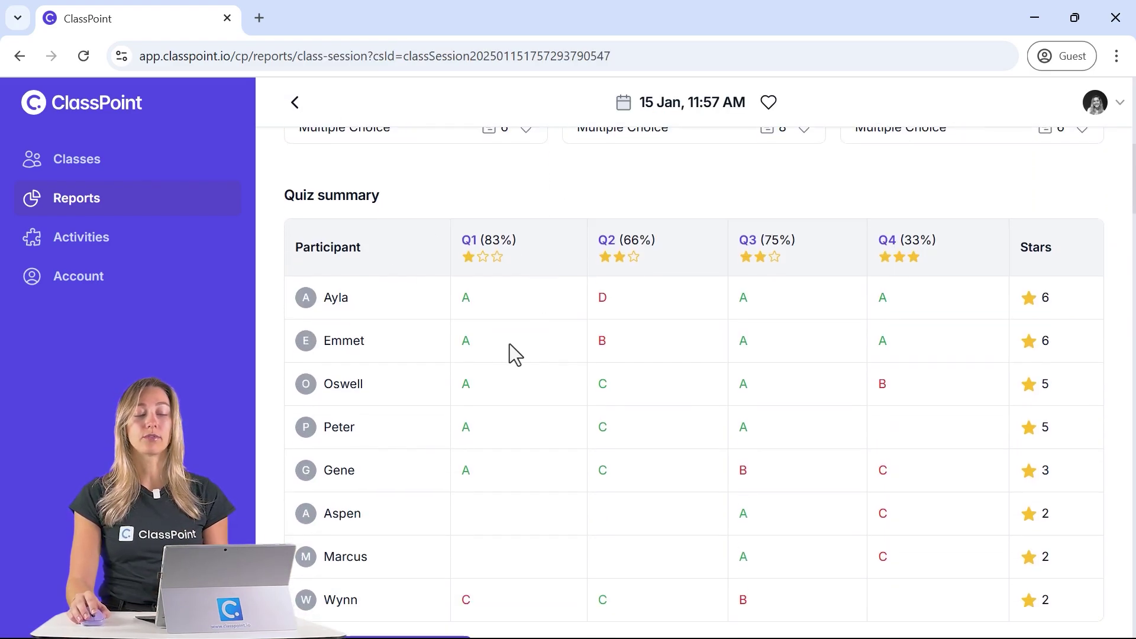
pyautogui.scroll(-4, 644, 346)
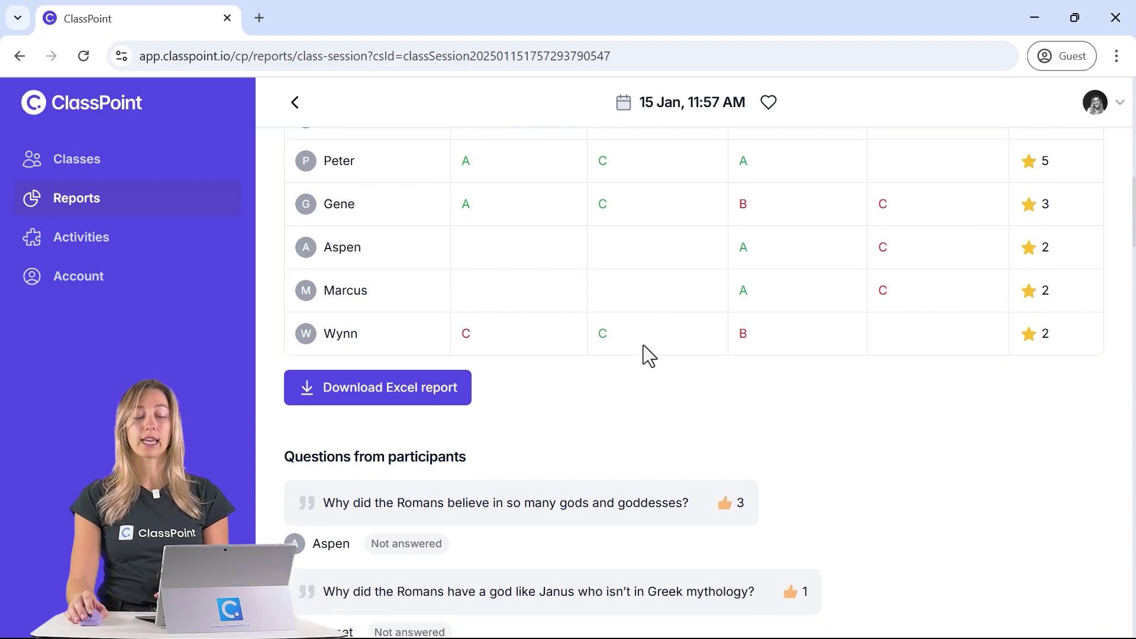
pyautogui.scroll(-3, 643, 349)
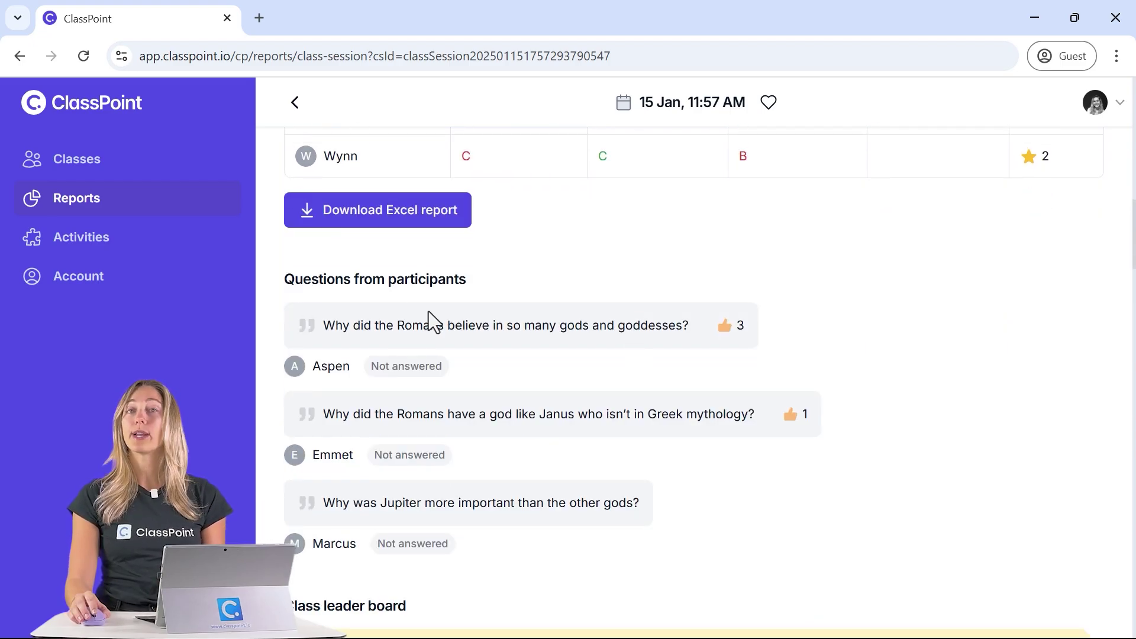
pyautogui.scroll(-5, 431, 318)
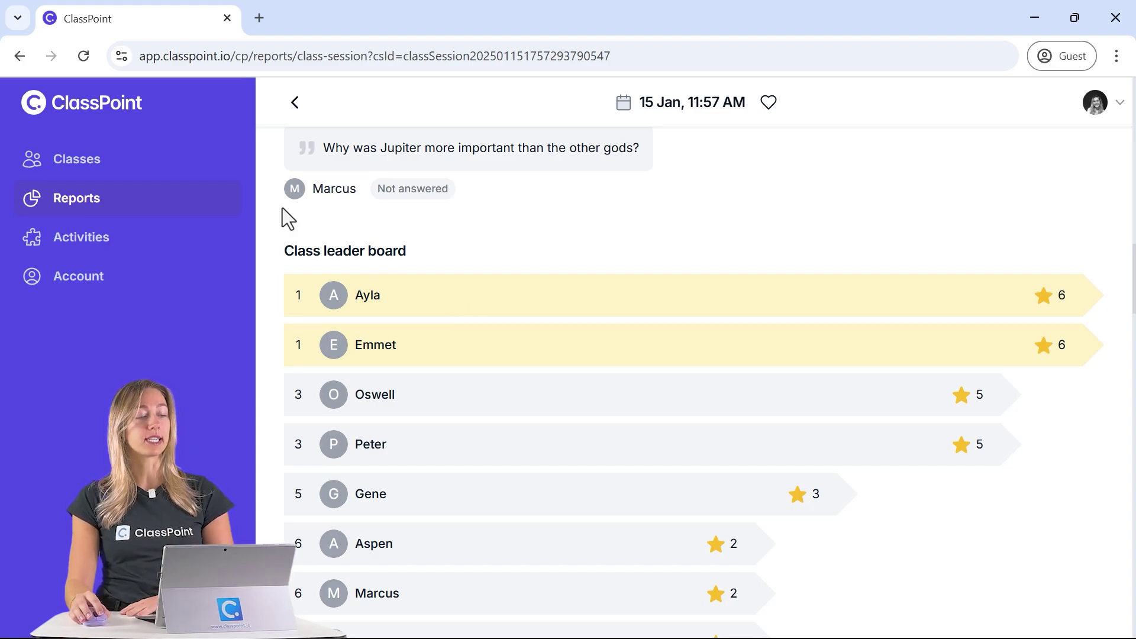
# Open the Activities page and filter the activity type to Short Answer
pyautogui.click(85, 239)
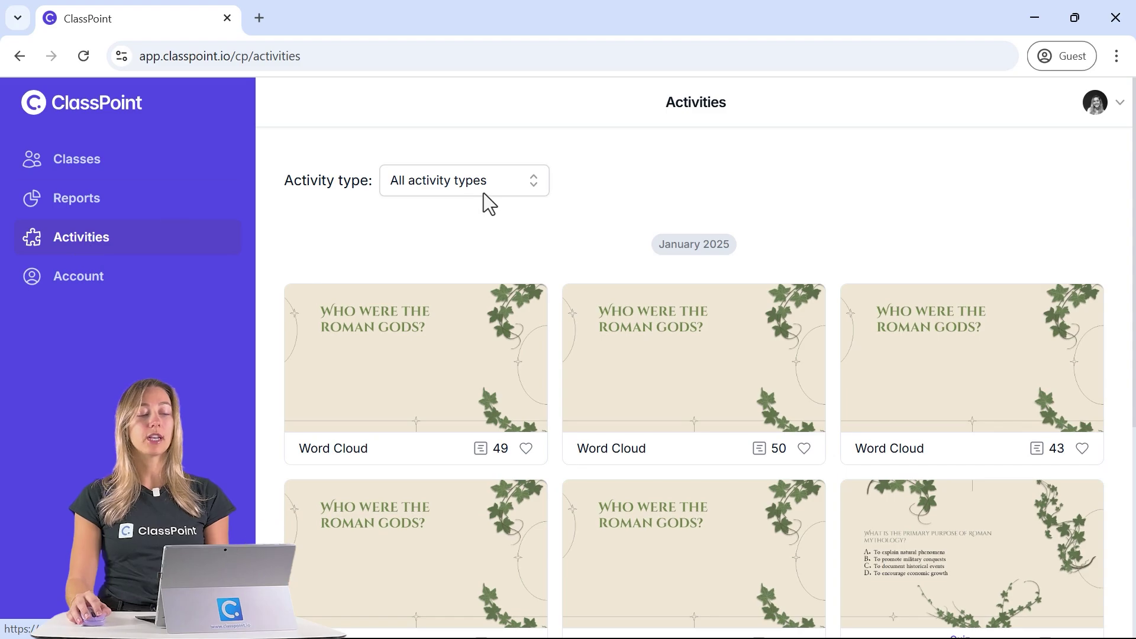
pyautogui.click(484, 192)
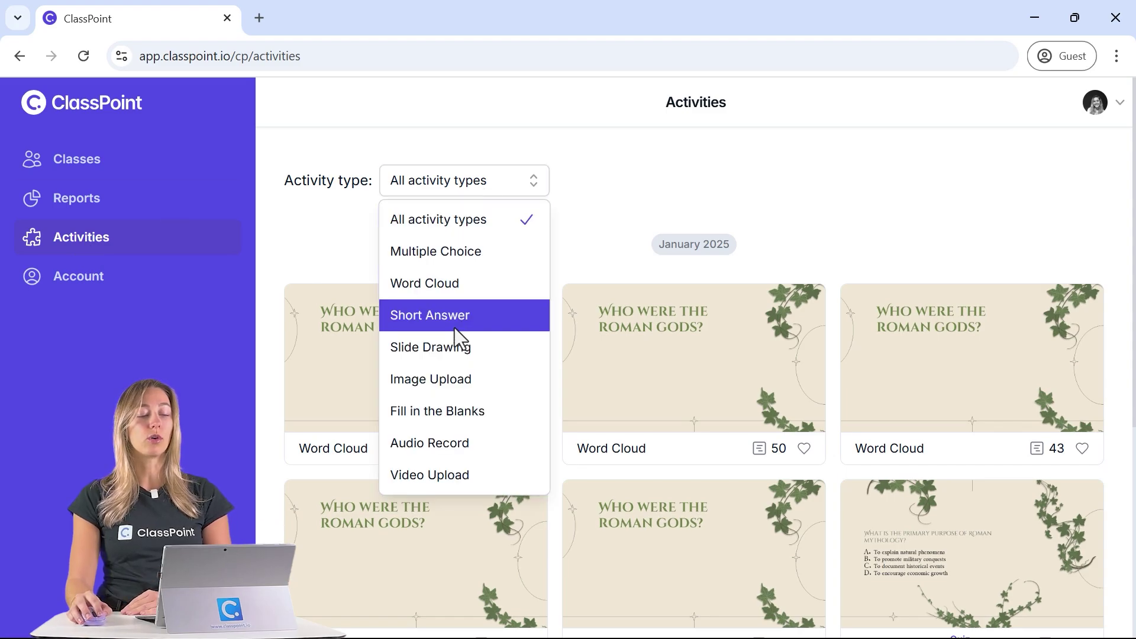
pyautogui.click(480, 313)
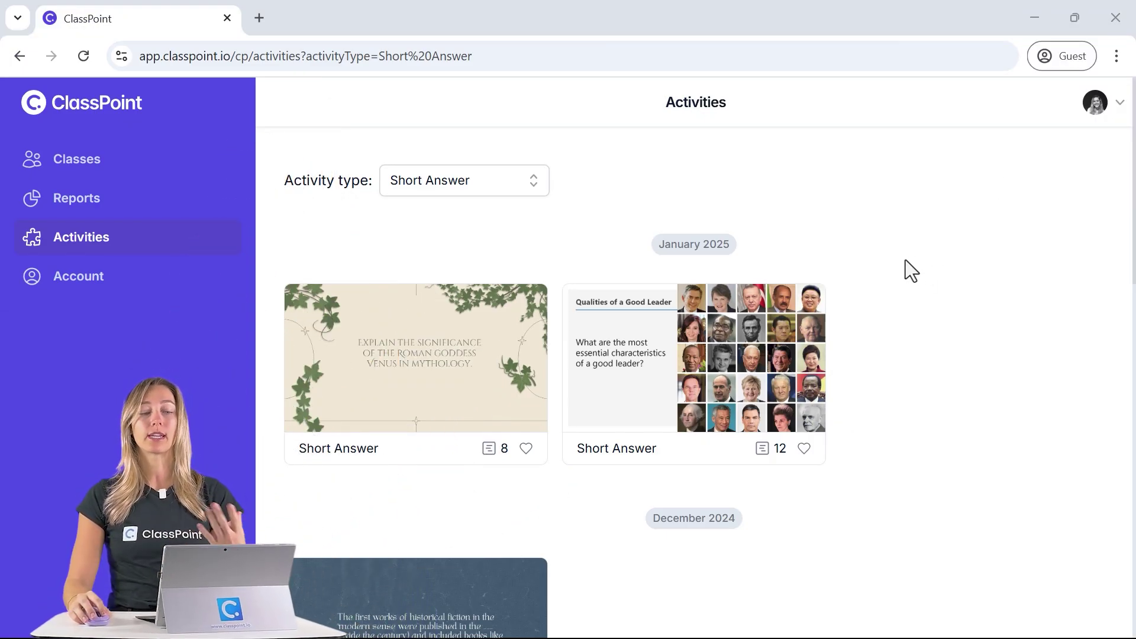
# Get the Venus short answer's share link, then return to the slide show and reopen the word cloud's sharing options
pyautogui.click(375, 356)
pyautogui.click(925, 528)
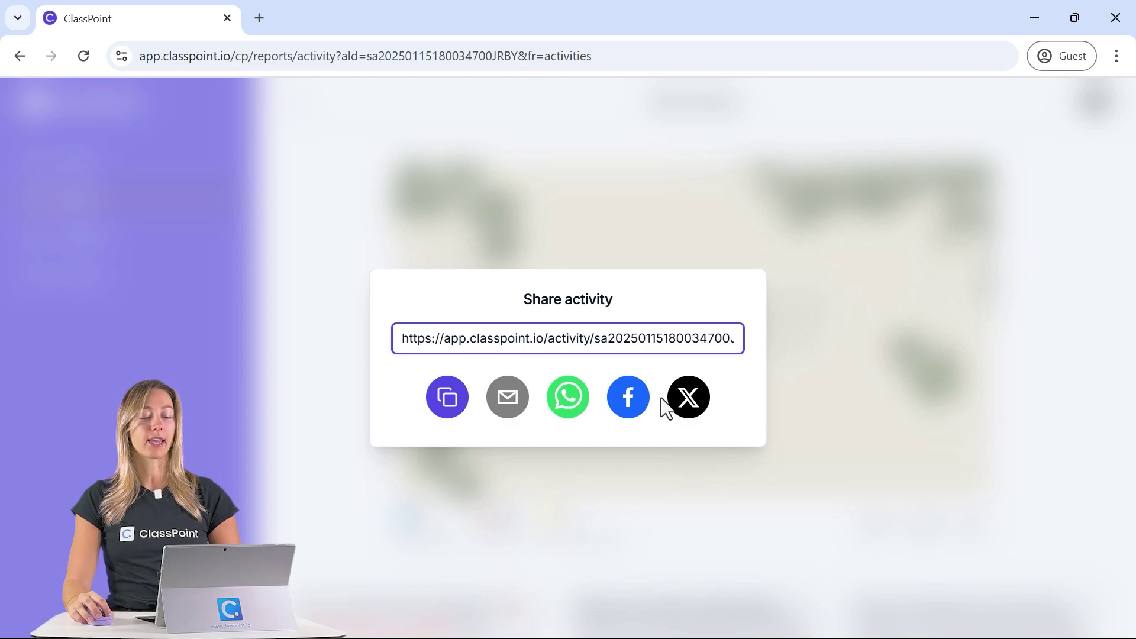
pyautogui.press('super+Tab')
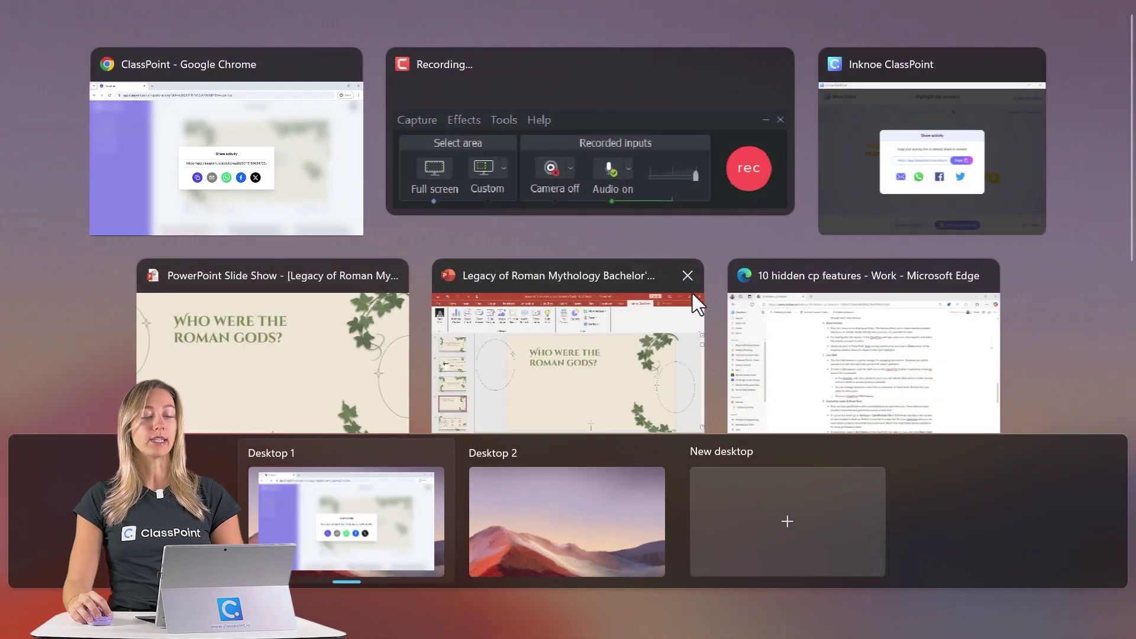
pyautogui.click(316, 331)
pyautogui.click(849, 367)
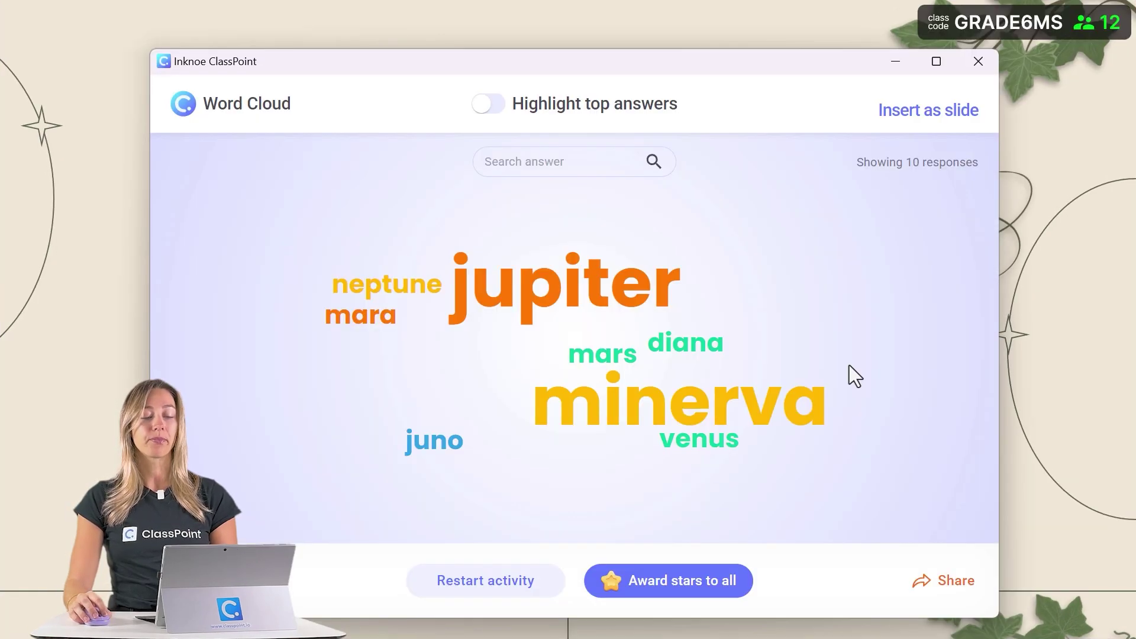
pyautogui.click(924, 586)
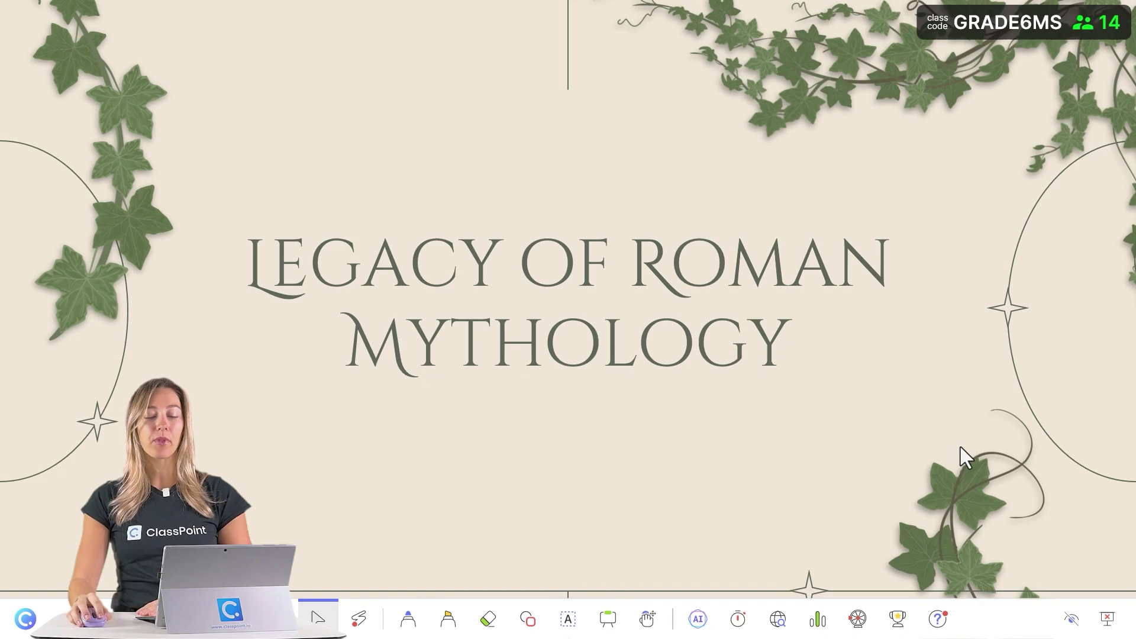
# Open participants' Q&A, toggle live Q&A off and on, and insert the questions as a slide
pyautogui.click(939, 620)
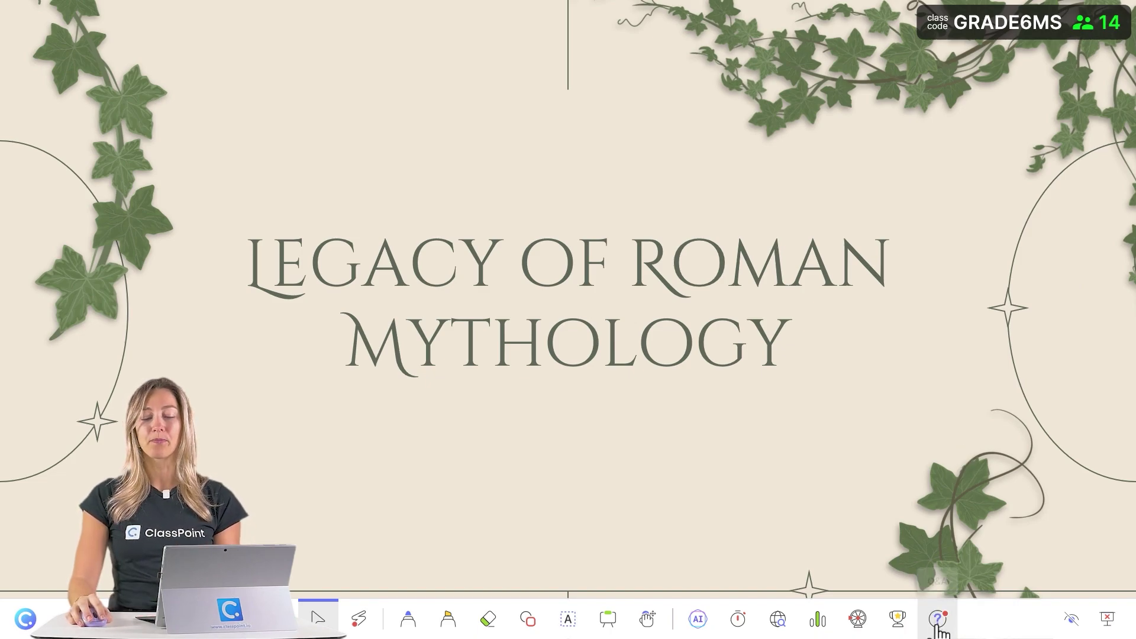
pyautogui.click(461, 587)
pyautogui.click(461, 586)
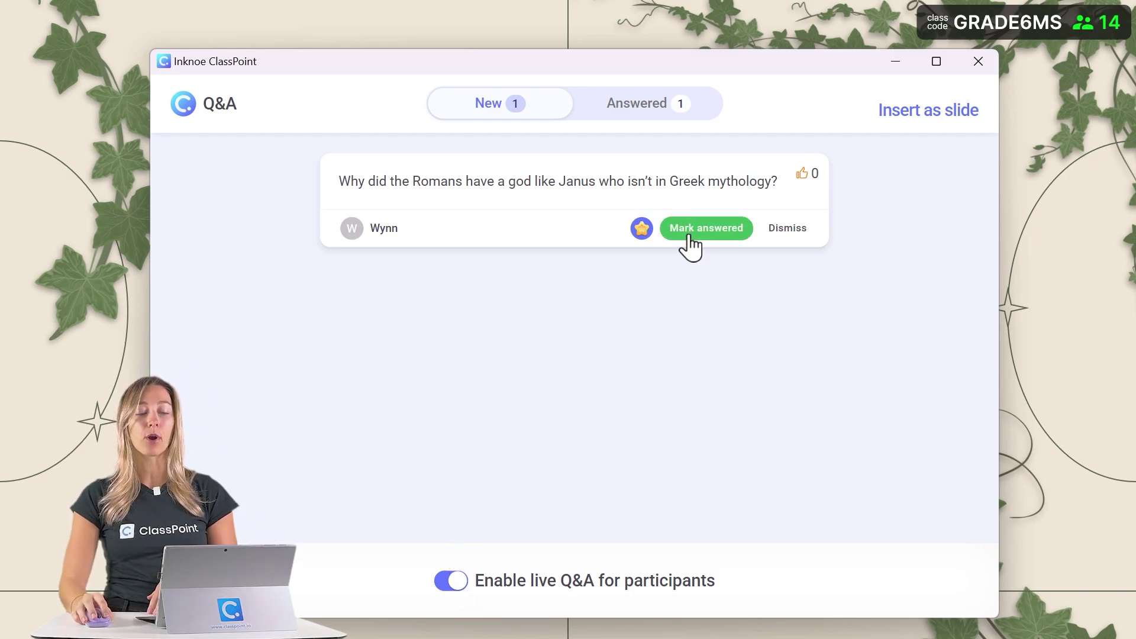
pyautogui.click(919, 118)
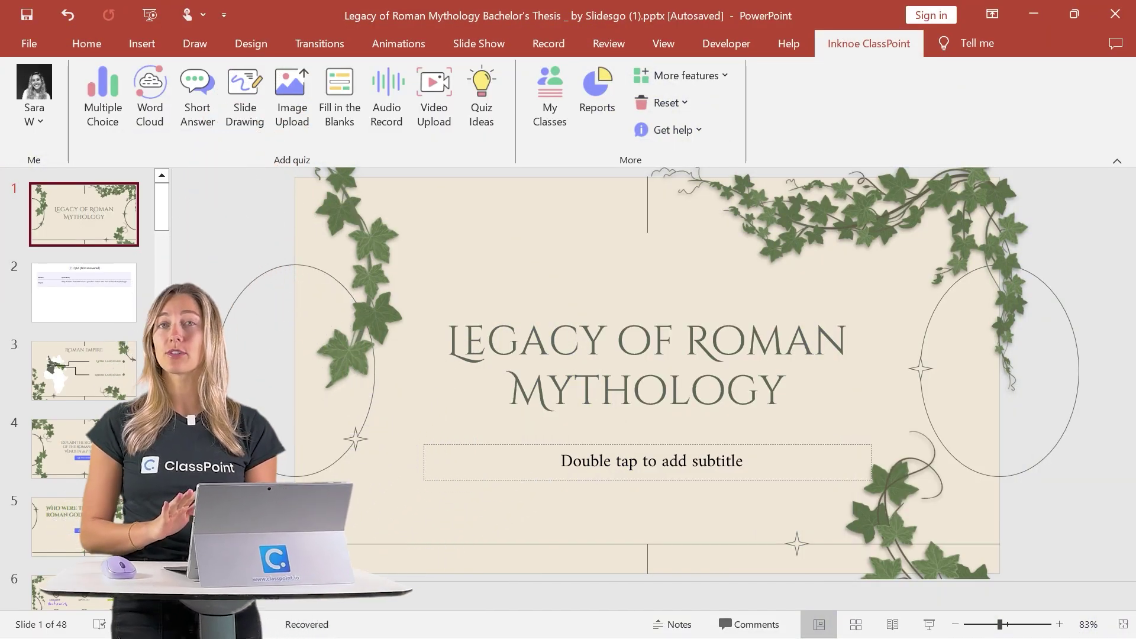
# In ClassPoint Settings > Gamification, delete Level 10 and set Level 4 to 25 stars
pyautogui.click(21, 83)
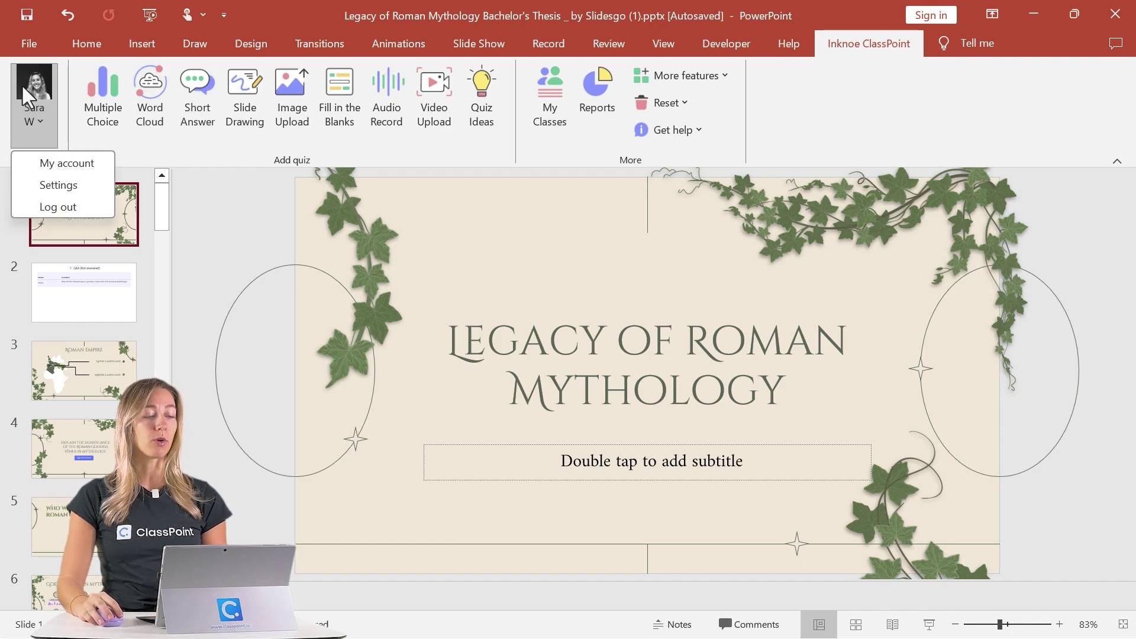
pyautogui.click(81, 194)
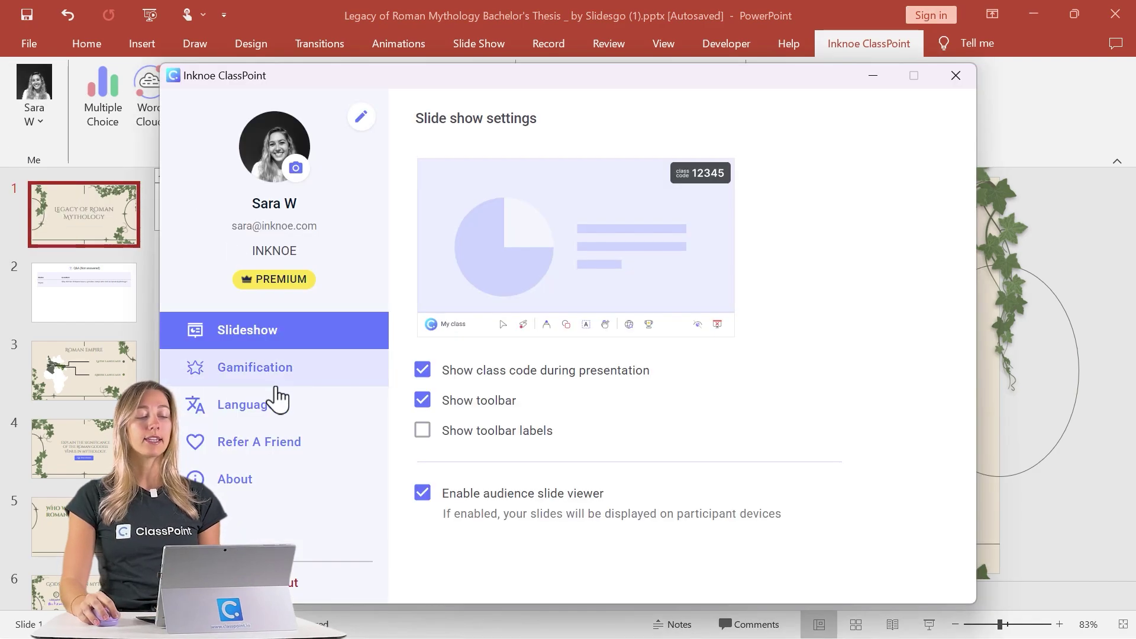
pyautogui.click(273, 378)
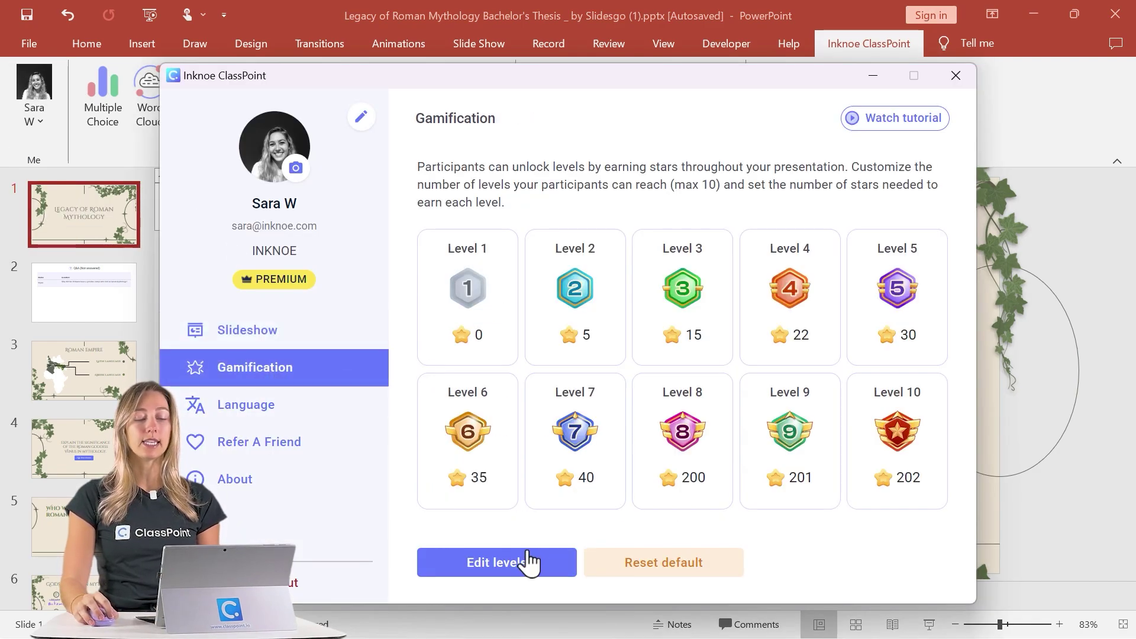
pyautogui.click(516, 563)
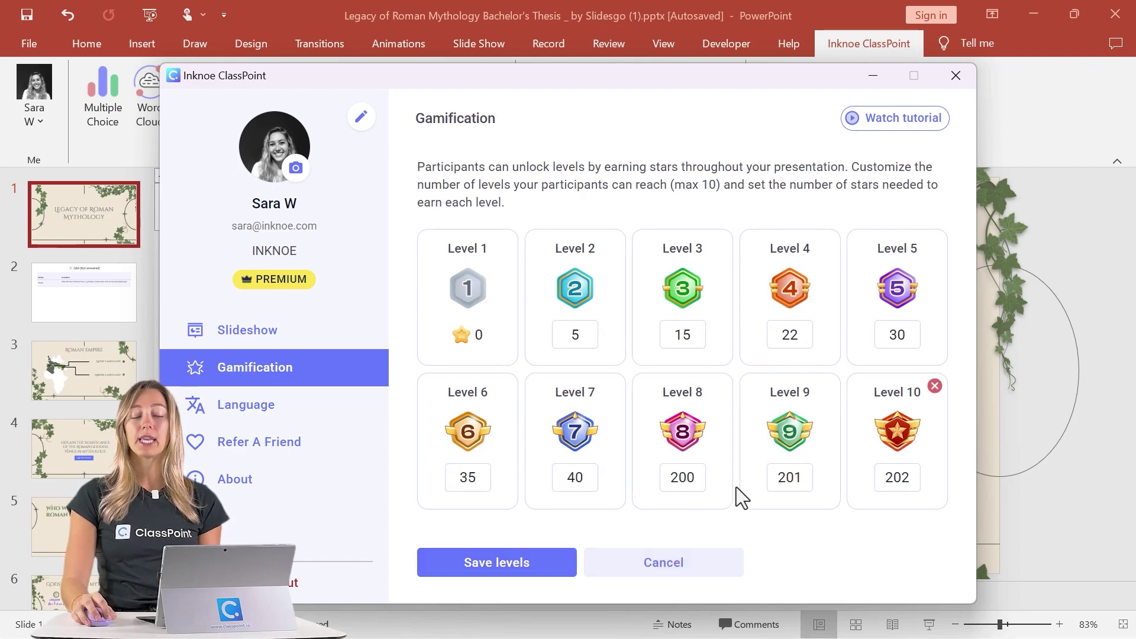
pyautogui.click(935, 387)
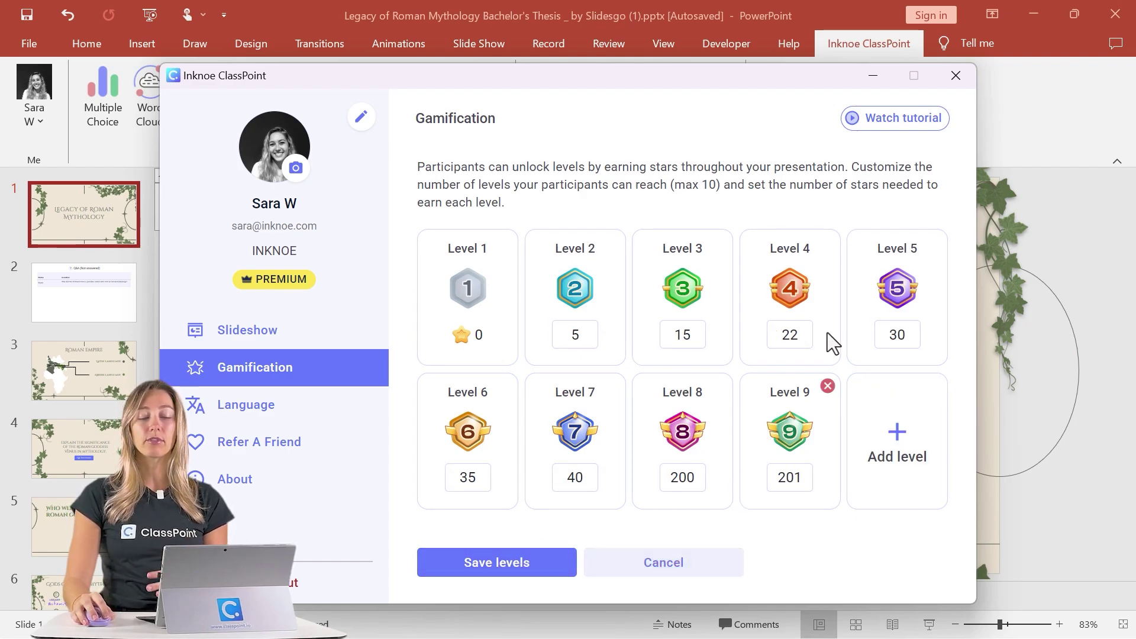
pyautogui.click(809, 336)
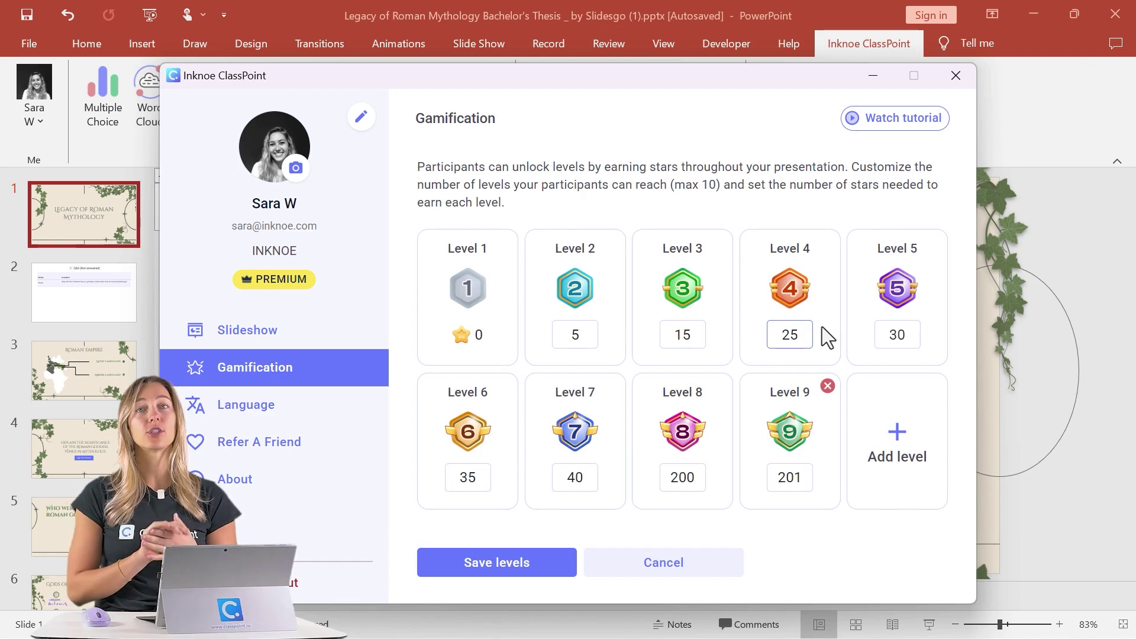
pyautogui.click(956, 75)
# Open the English class from My Classes and reset its stars
pyautogui.click(539, 127)
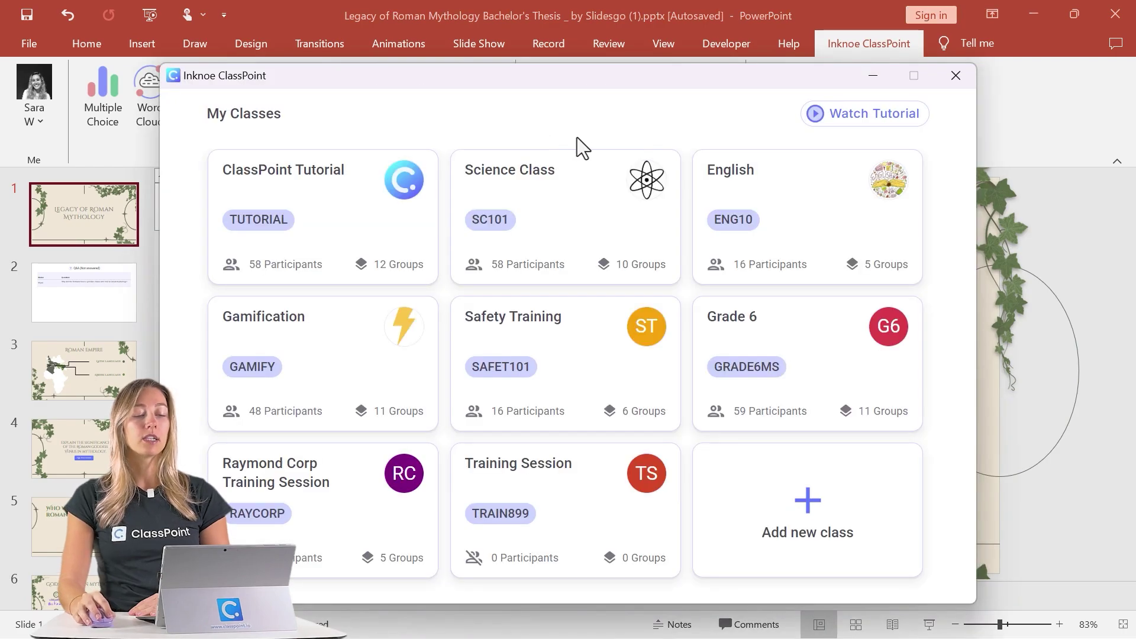
pyautogui.click(749, 247)
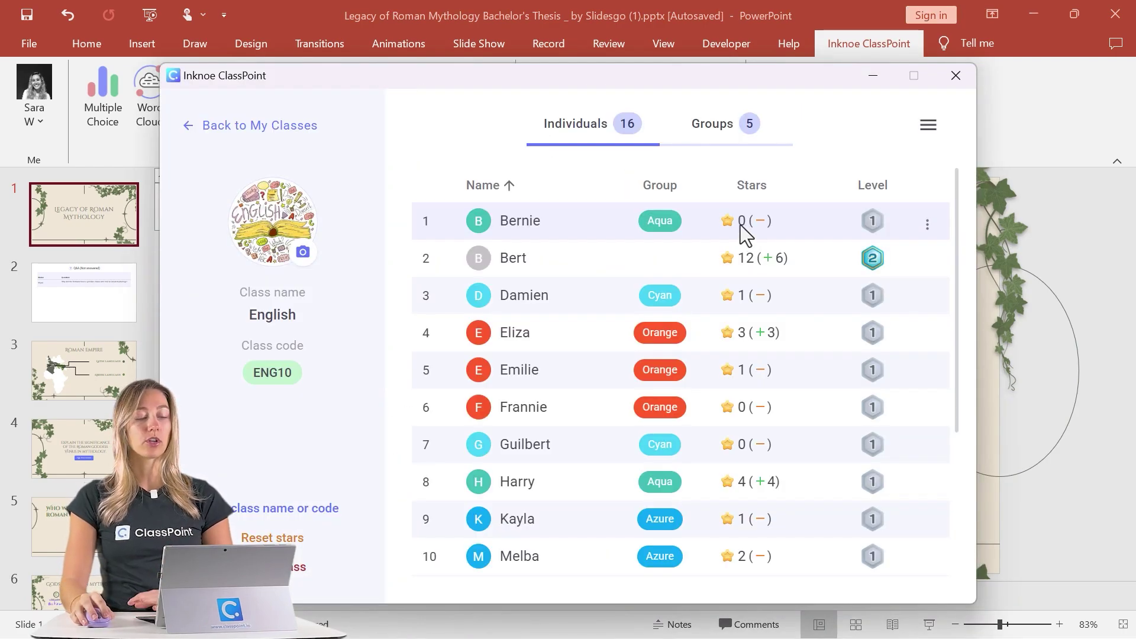
pyautogui.click(293, 540)
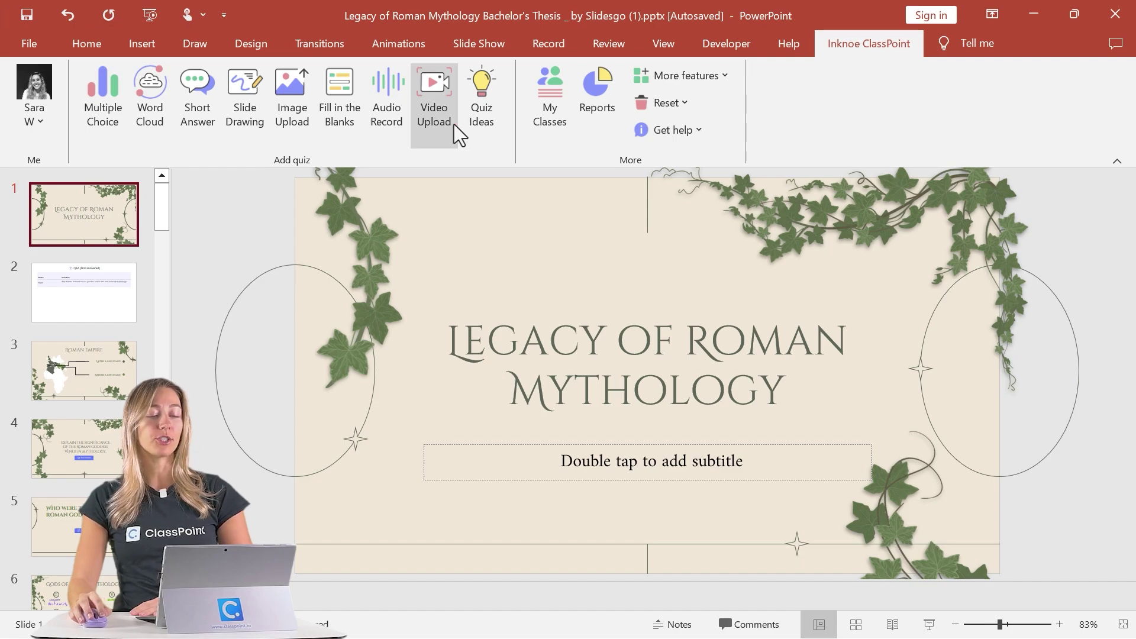
# From Quiz Ideas, insert the Statue of Liberty Fill in the Blanks template as slide 2
pyautogui.click(483, 140)
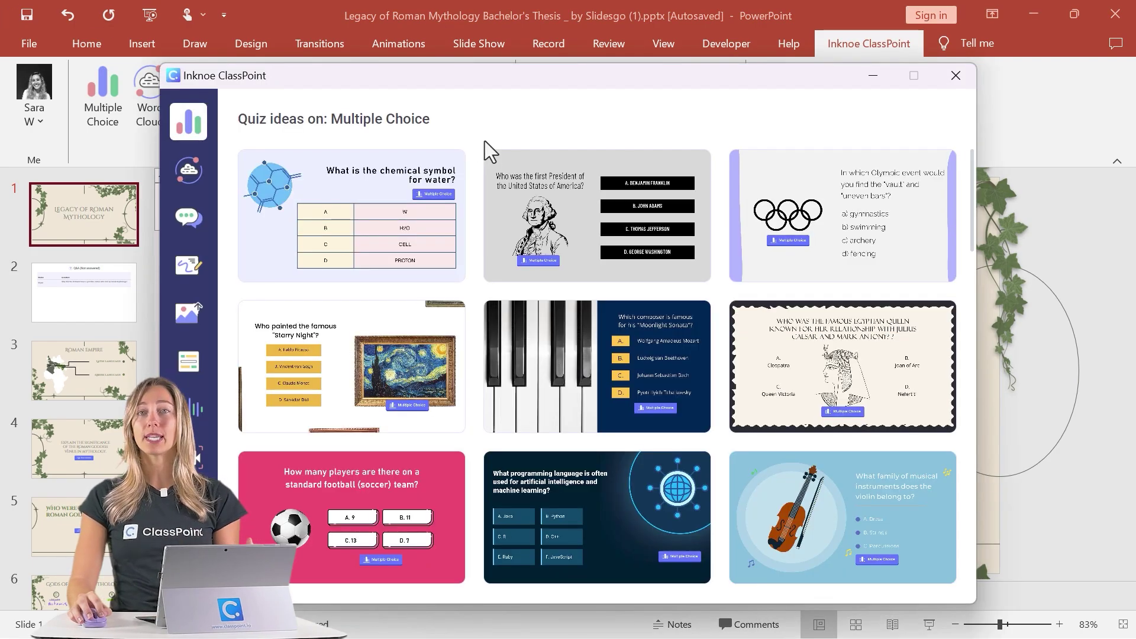
pyautogui.moveTo(250, 183)
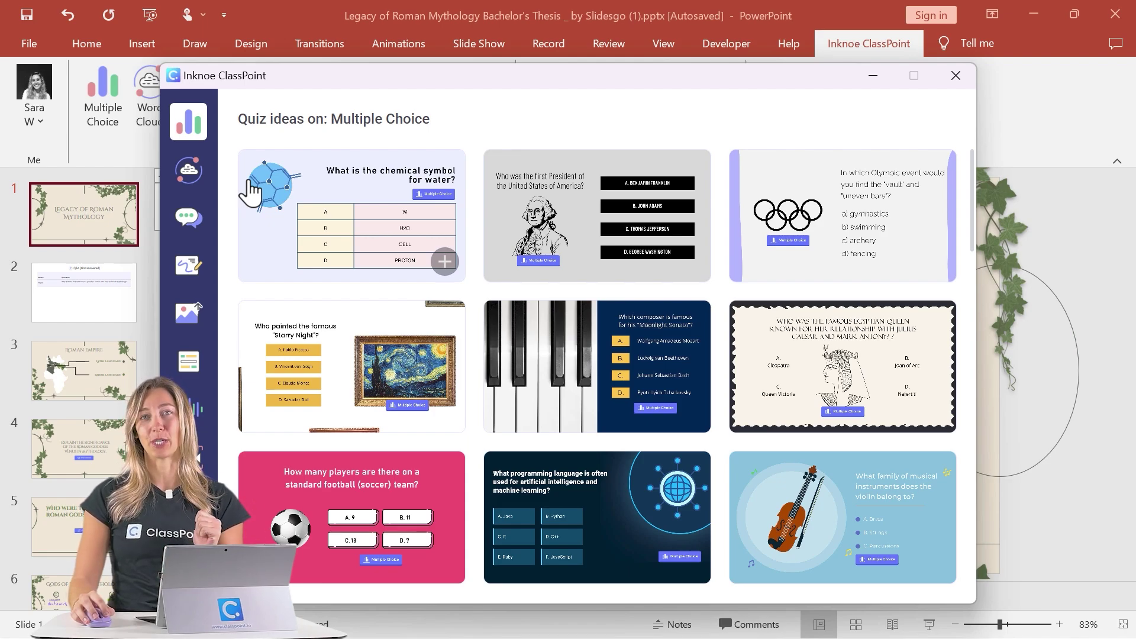
pyautogui.click(188, 265)
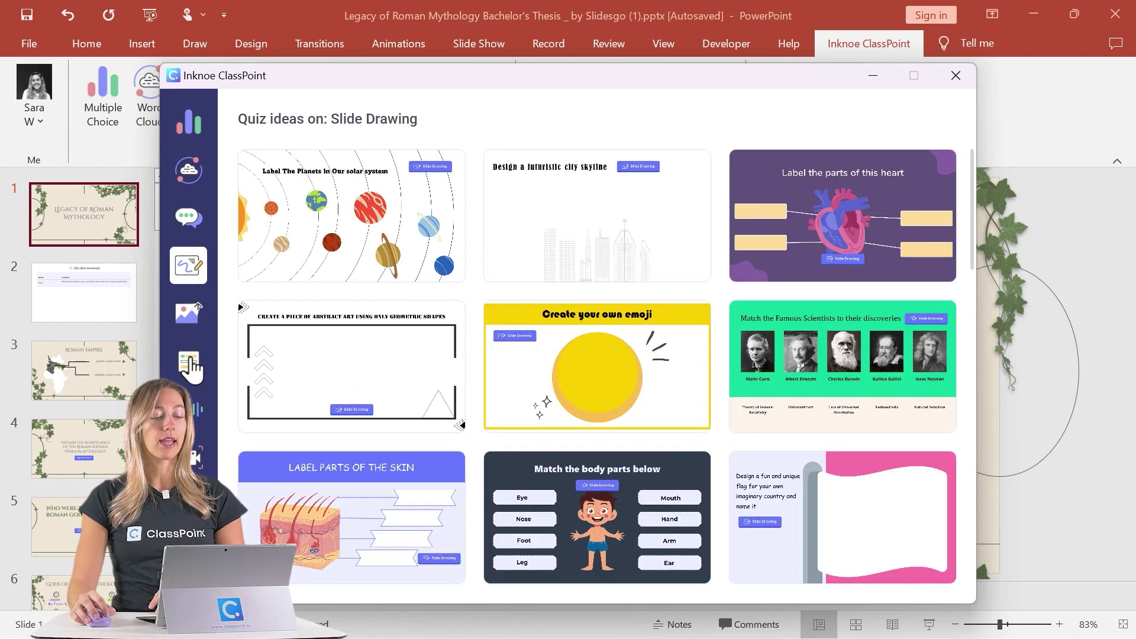
pyautogui.click(189, 361)
pyautogui.scroll(-5, 582, 281)
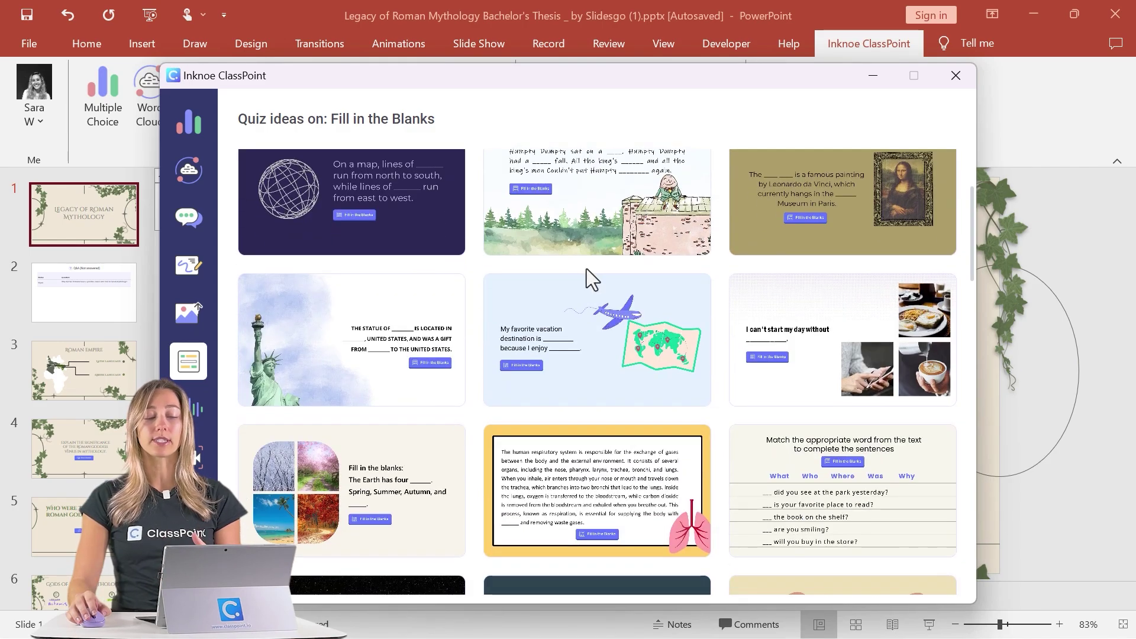
pyautogui.click(343, 255)
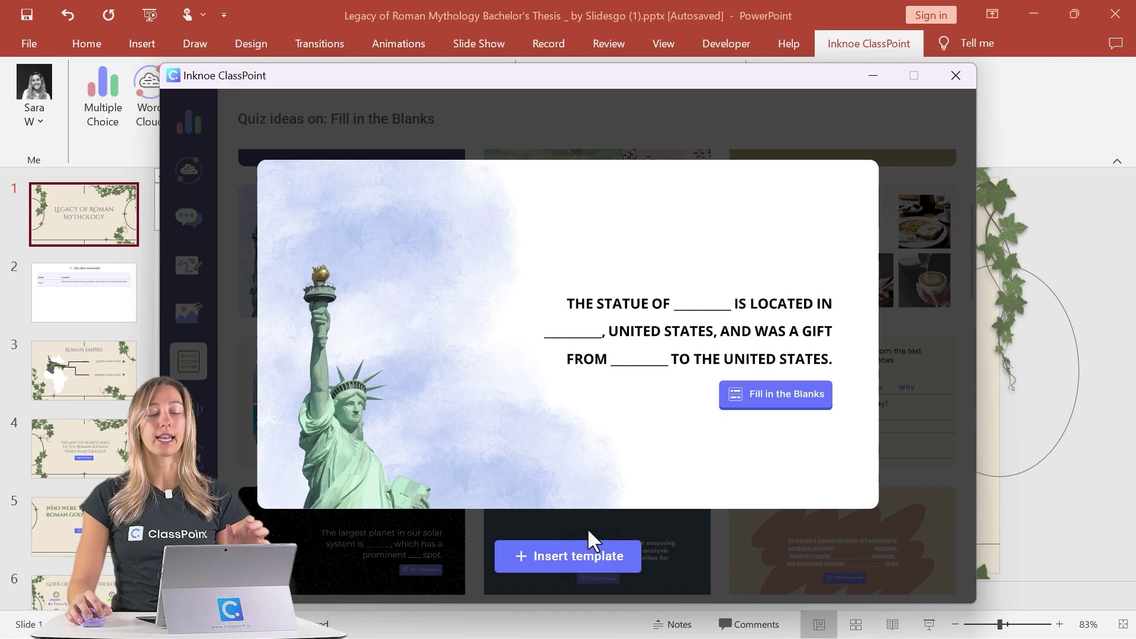
pyautogui.click(956, 76)
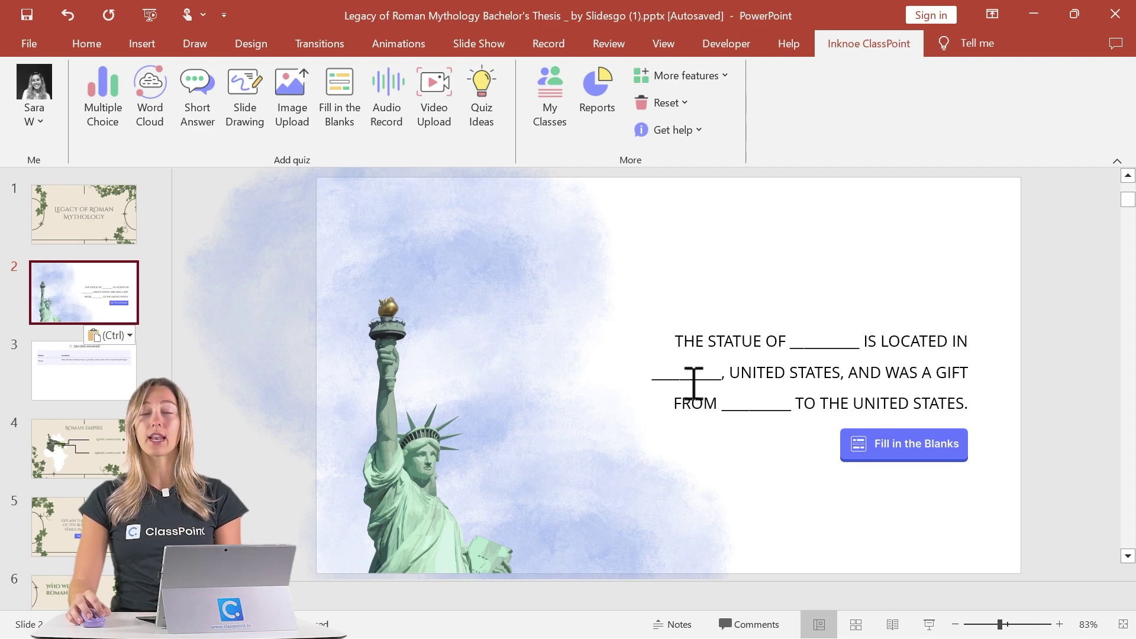
# Select the question text box, Statue of Liberty background and statue graphic to show they're editable
pyautogui.click(812, 349)
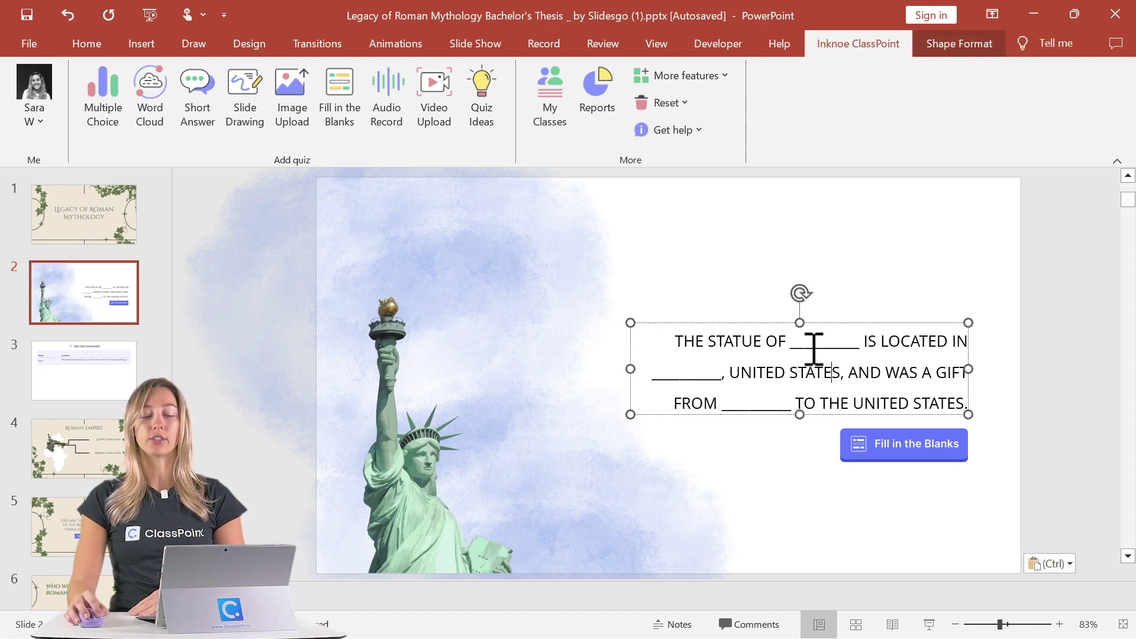
pyautogui.click(457, 393)
pyautogui.click(438, 503)
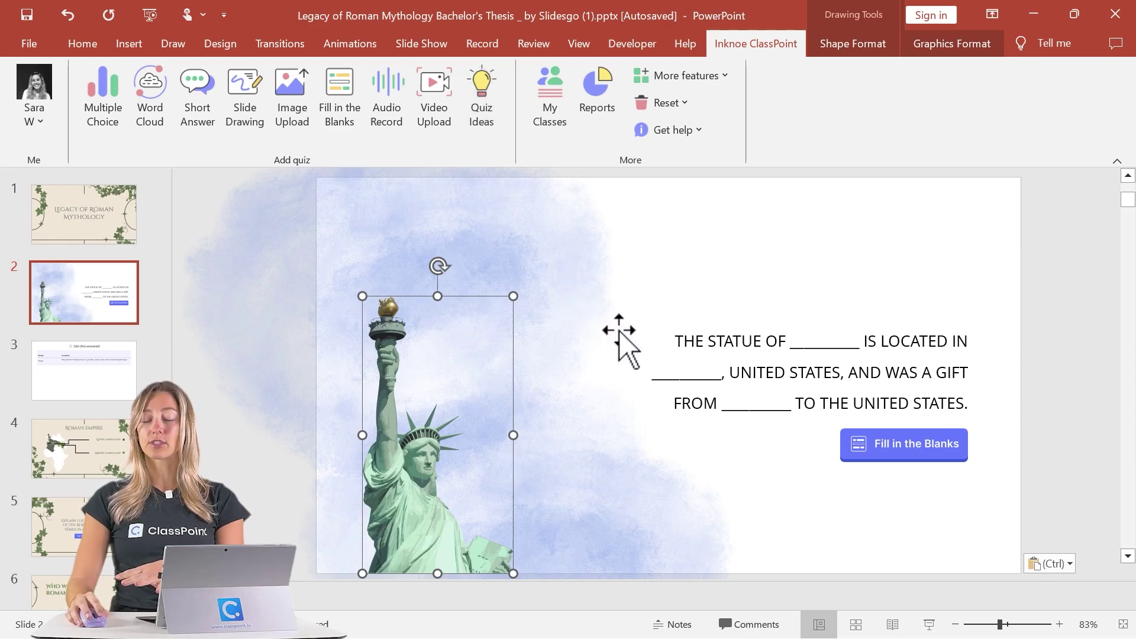
pyautogui.click(842, 372)
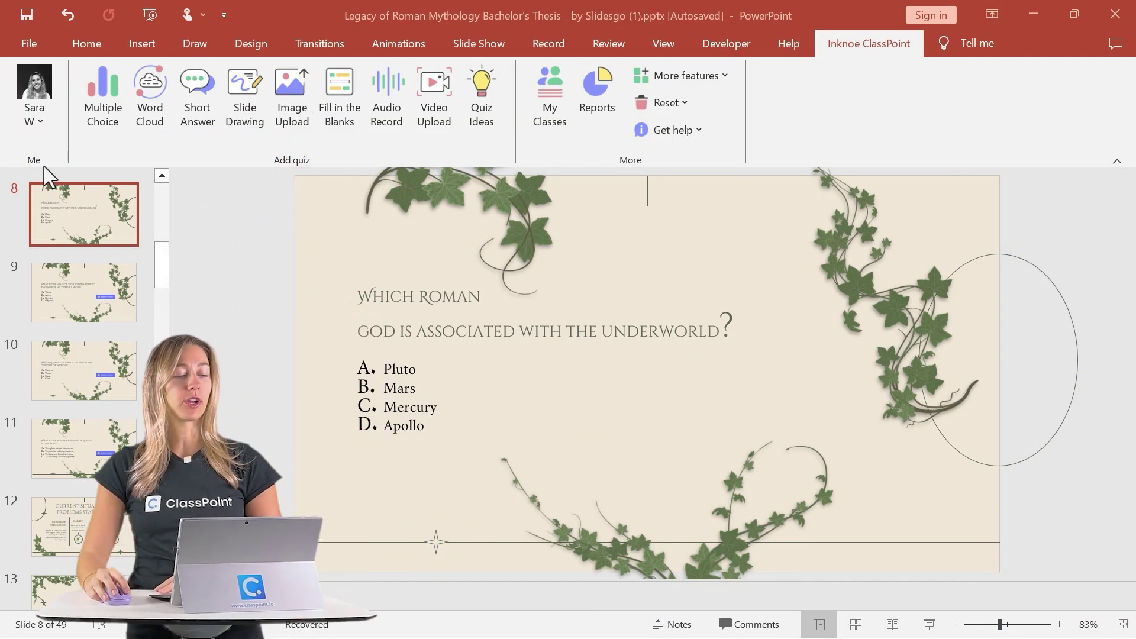
# Turn on quiz mode for the underworld question with A correct and three-star difficulty
pyautogui.click(104, 95)
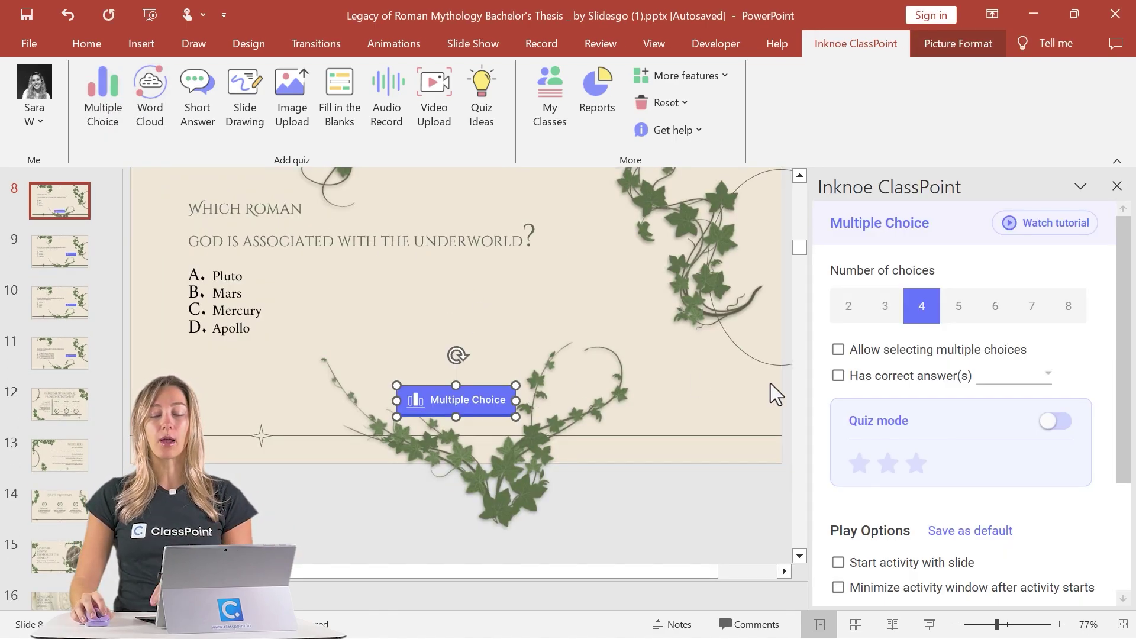
pyautogui.click(1054, 423)
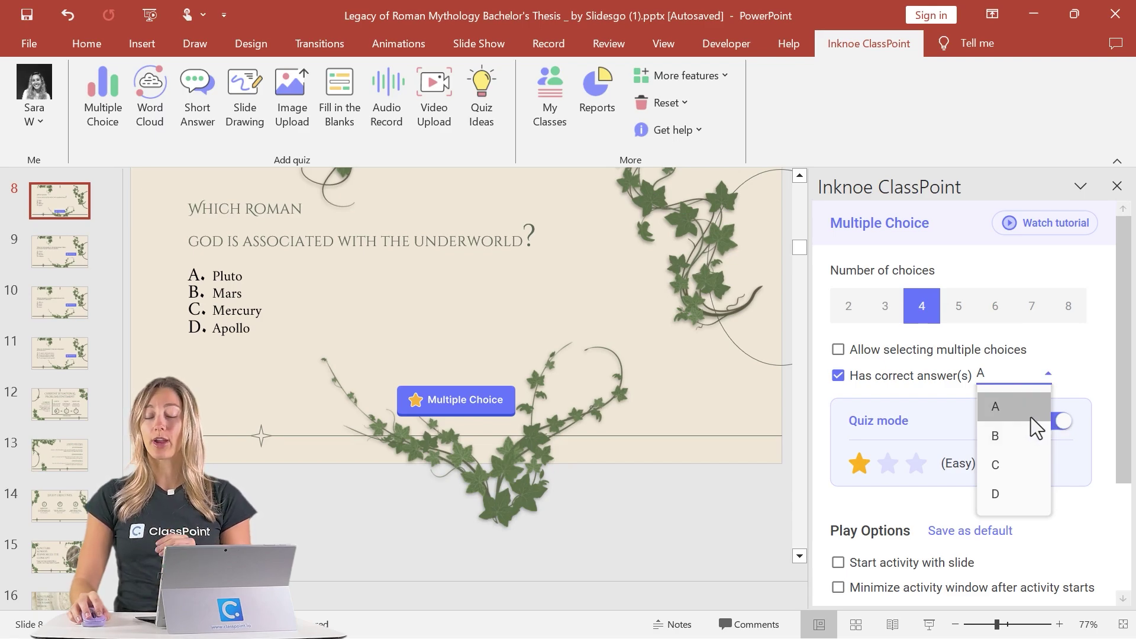
pyautogui.click(1000, 412)
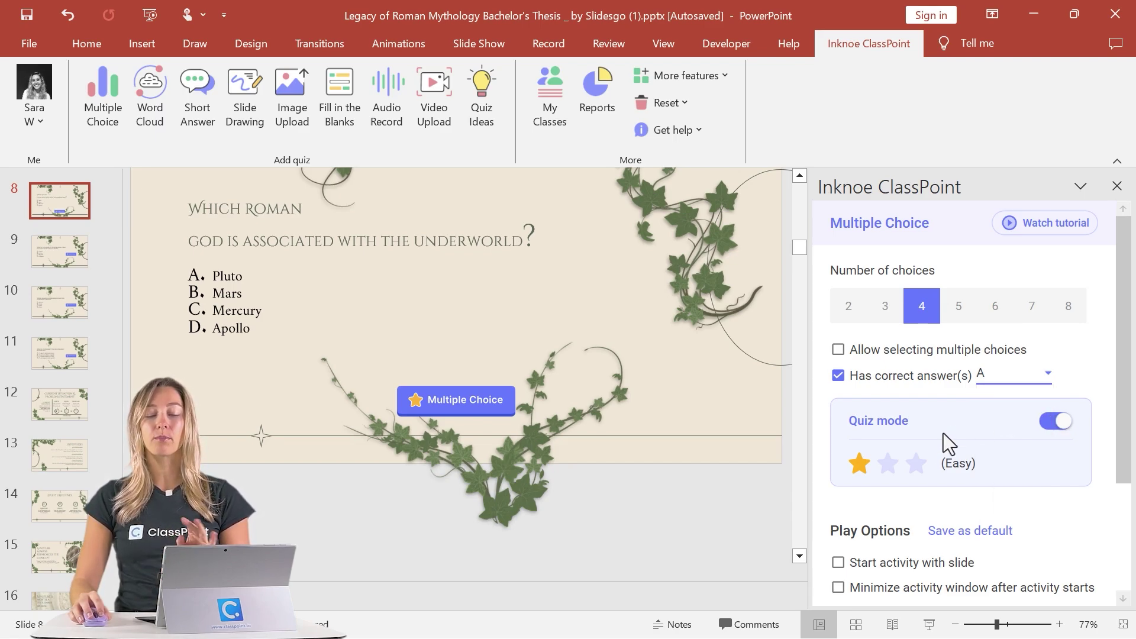
pyautogui.click(887, 466)
pyautogui.click(917, 468)
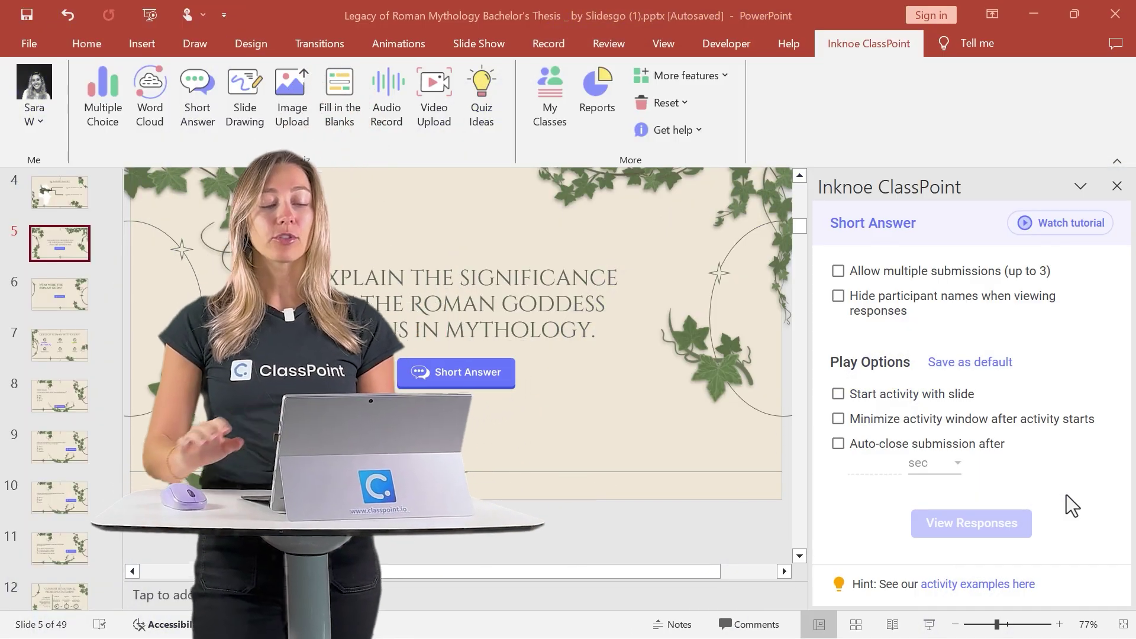
# Make the Venus Short Answer activity auto-close after 5 seconds
pyautogui.click(493, 377)
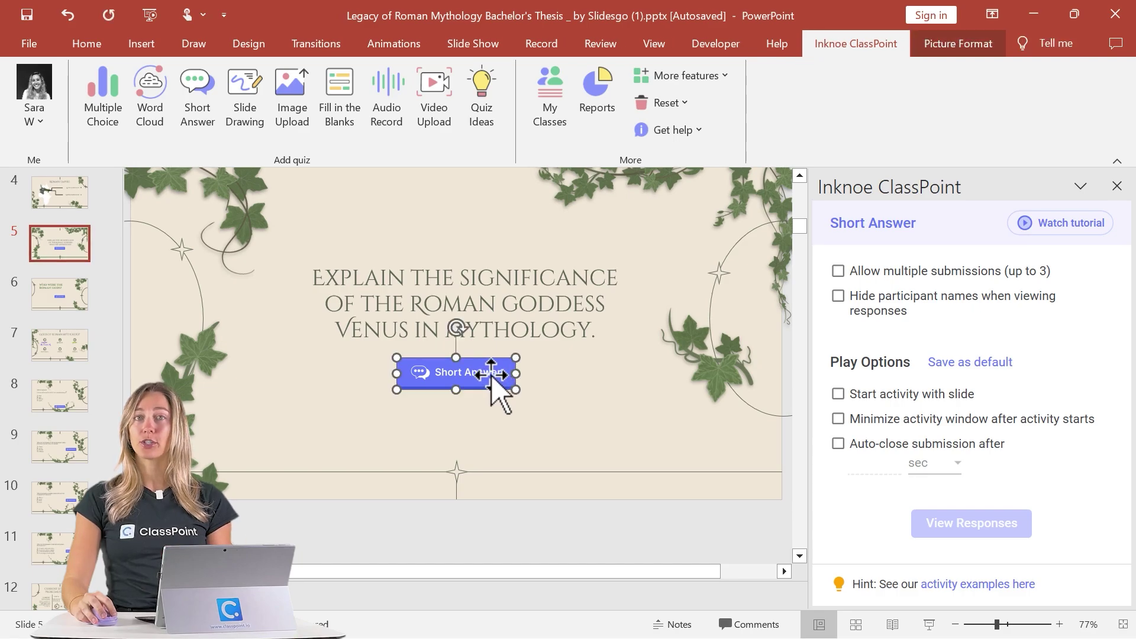
pyautogui.click(839, 443)
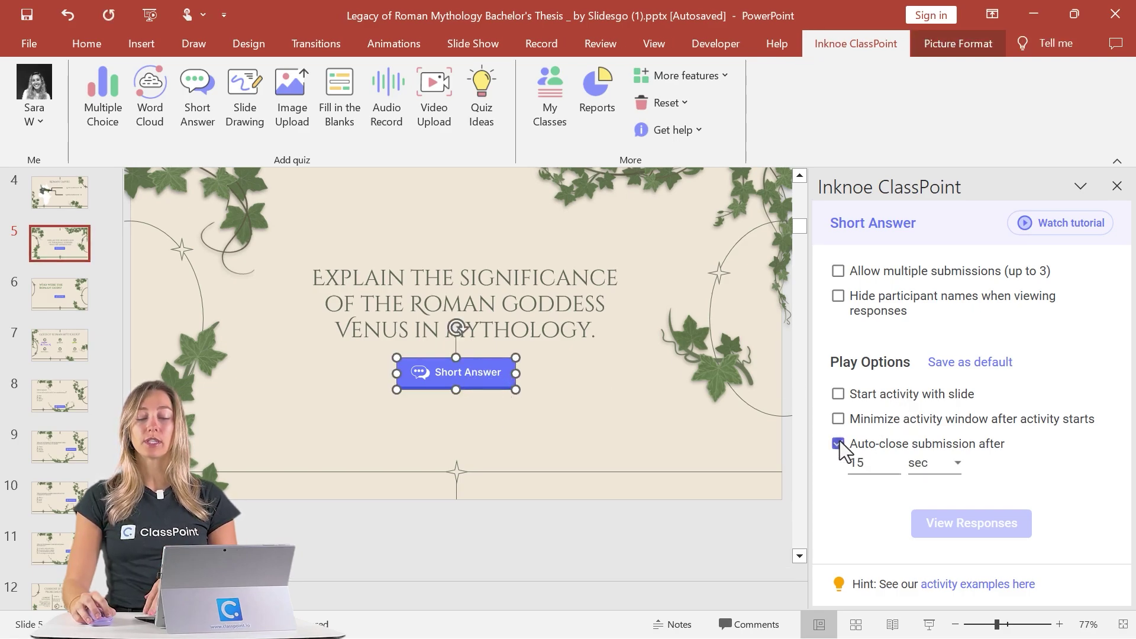
pyautogui.click(865, 461)
pyautogui.write('5')
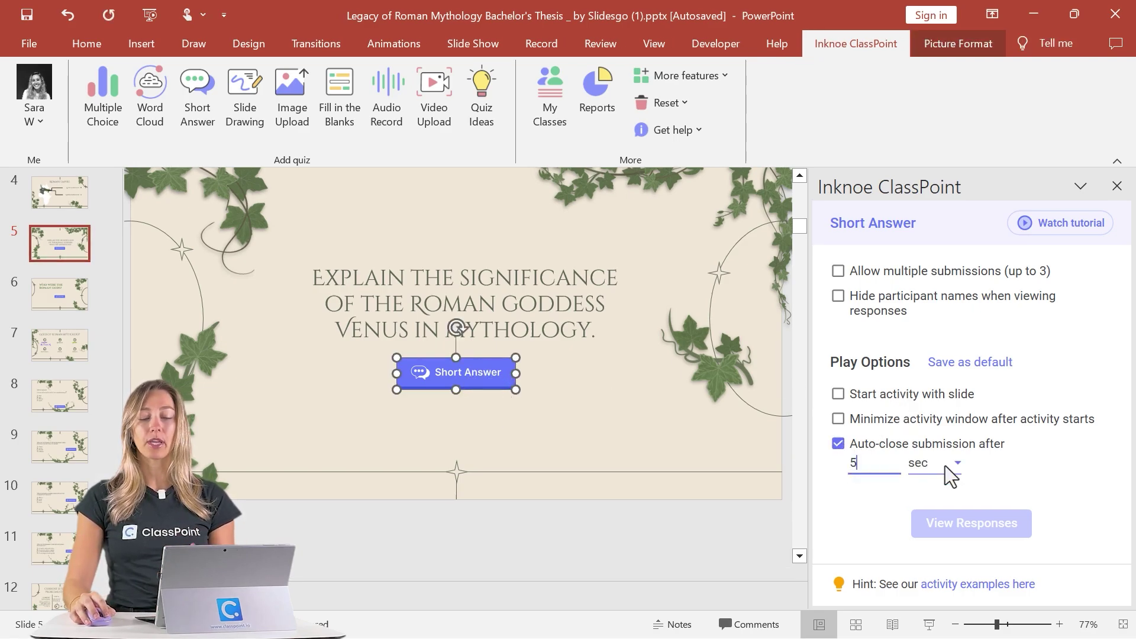
pyautogui.click(946, 471)
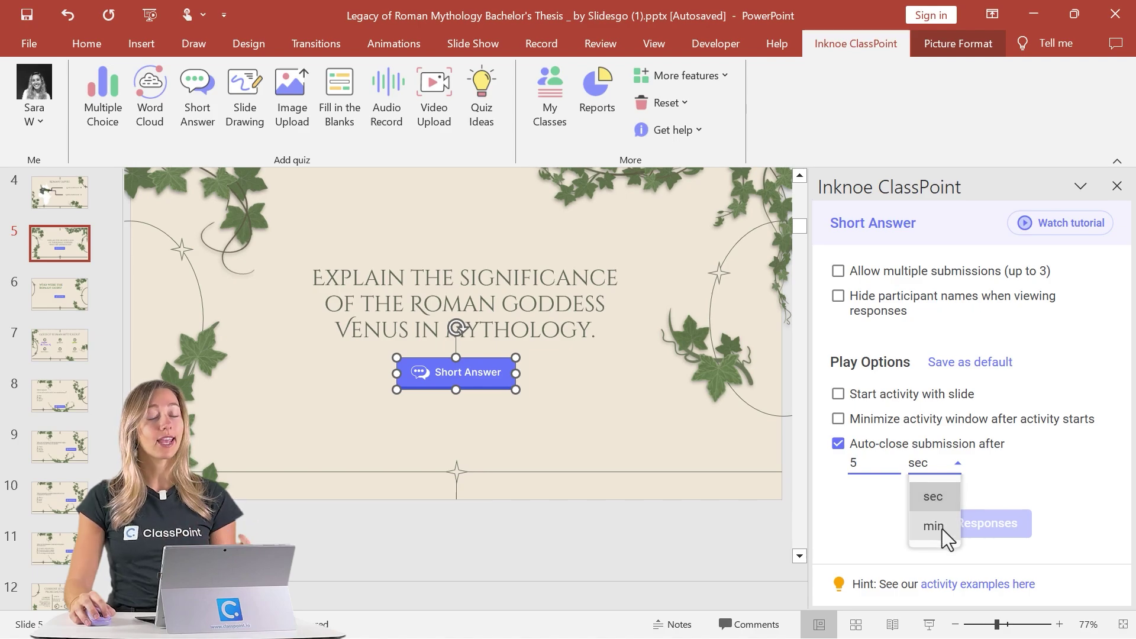
pyautogui.click(1029, 464)
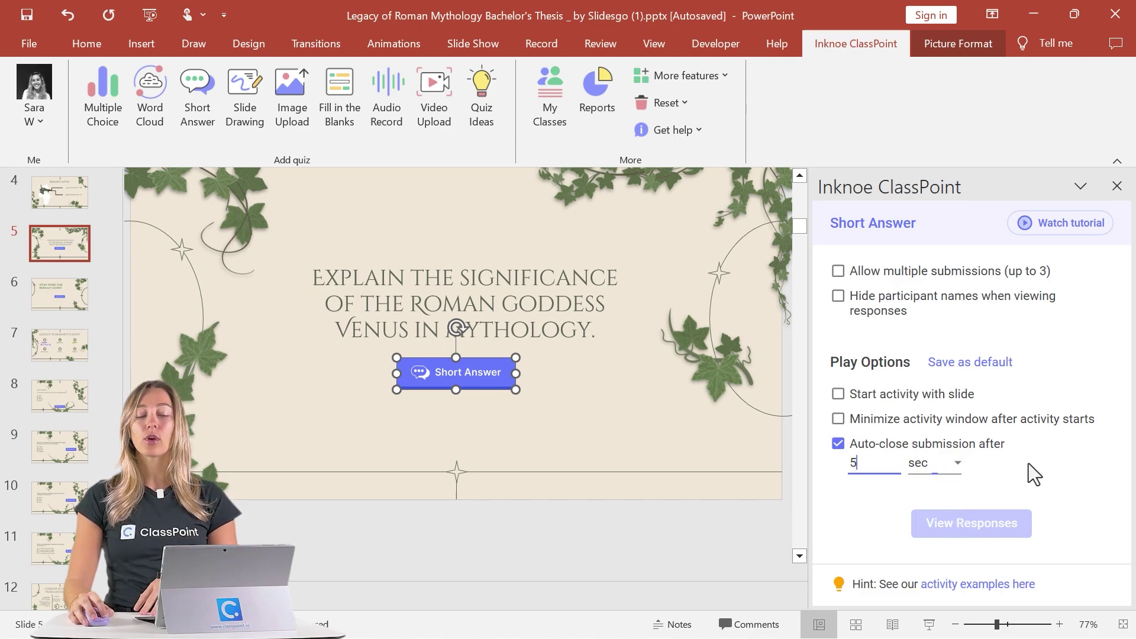
# Have the activity start with the slide, minimize its window, and hide participant names
pyautogui.click(918, 396)
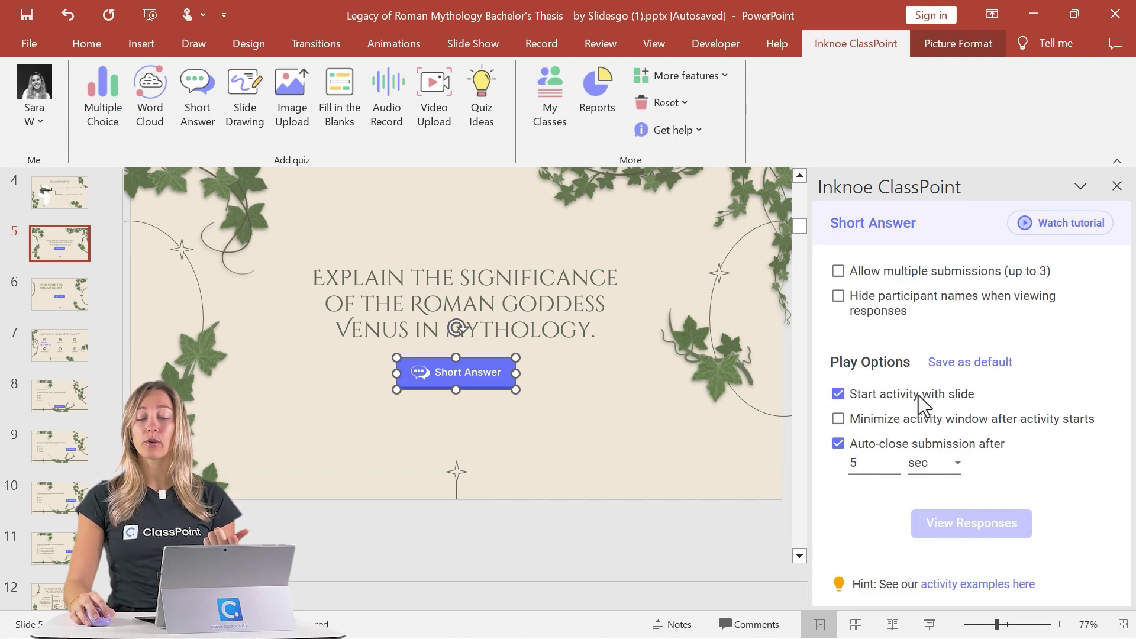
pyautogui.click(921, 421)
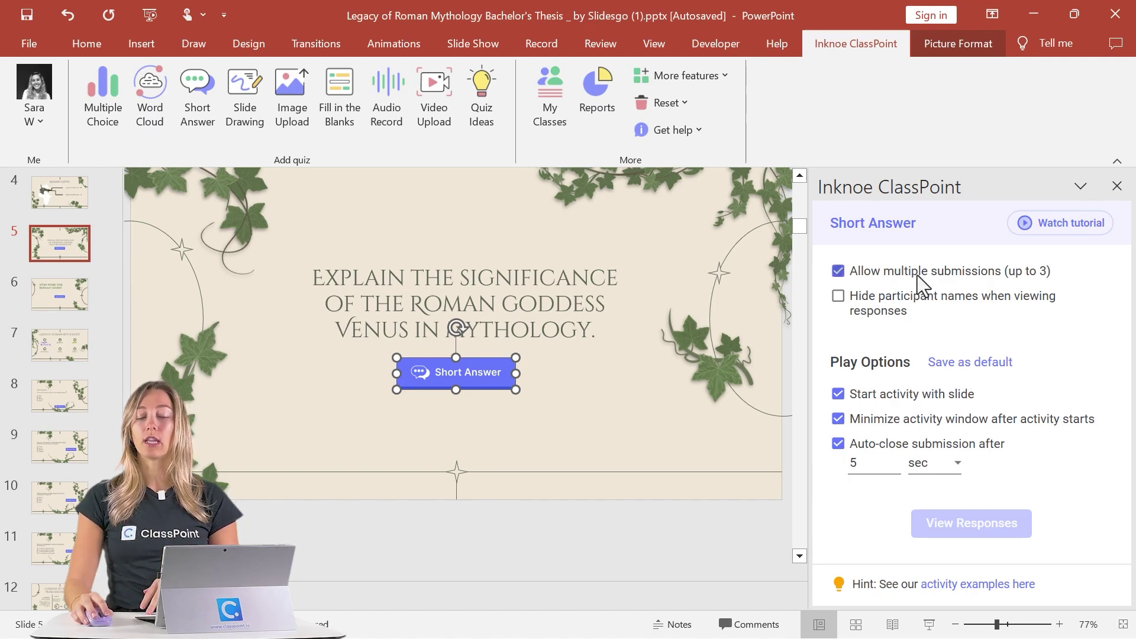
pyautogui.click(910, 303)
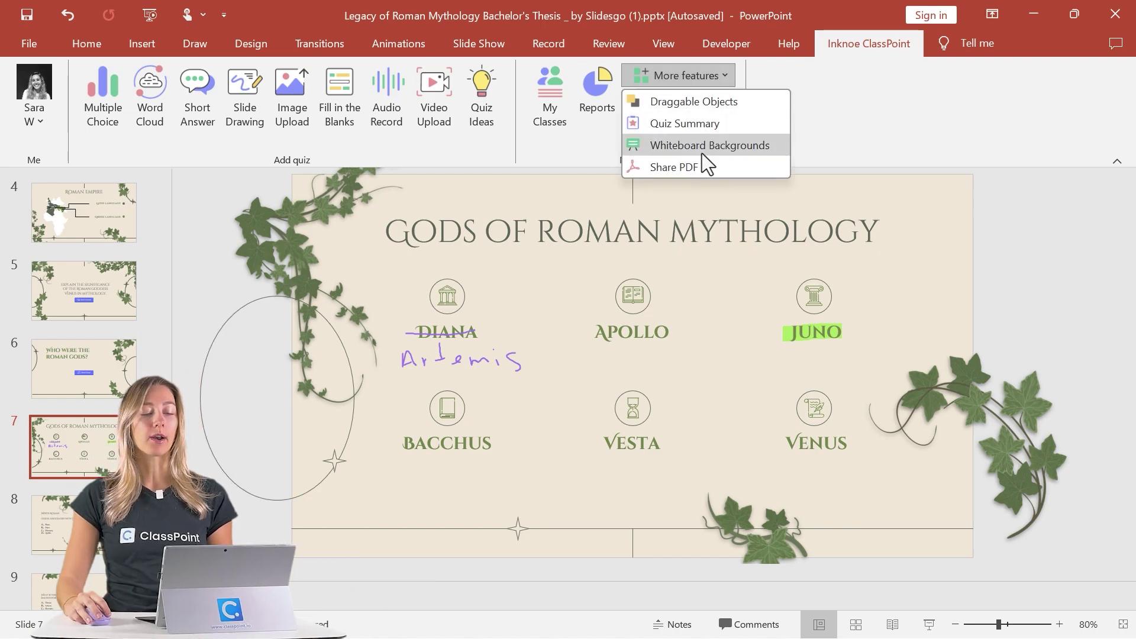
# Generate a Share PDF of all slides including annotations and whiteboards
pyautogui.click(702, 166)
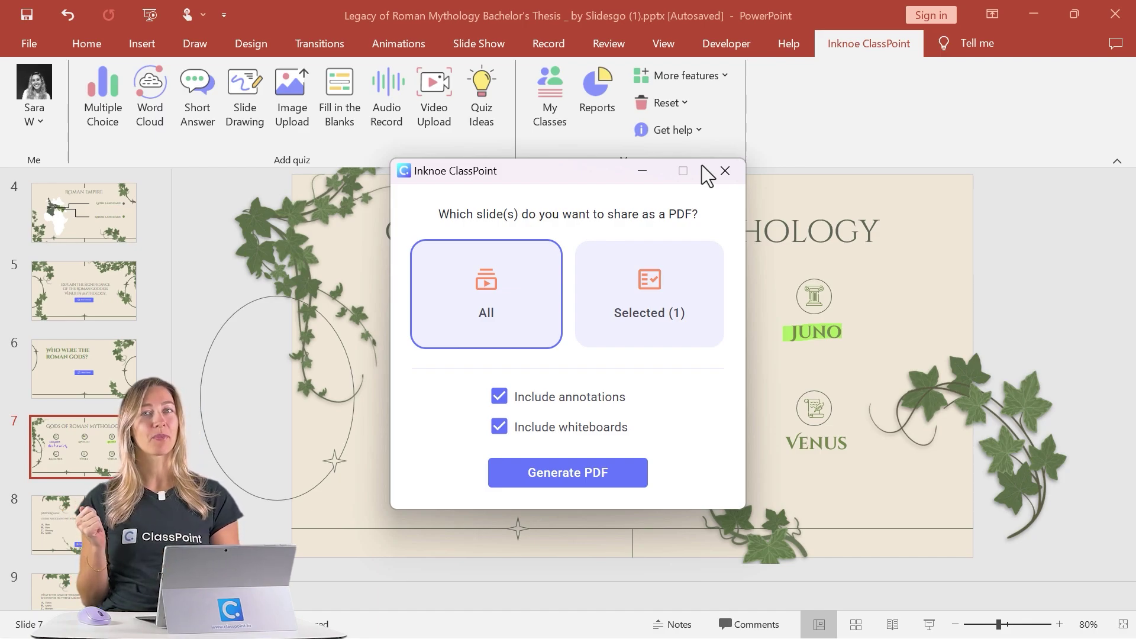
pyautogui.click(669, 304)
pyautogui.click(528, 319)
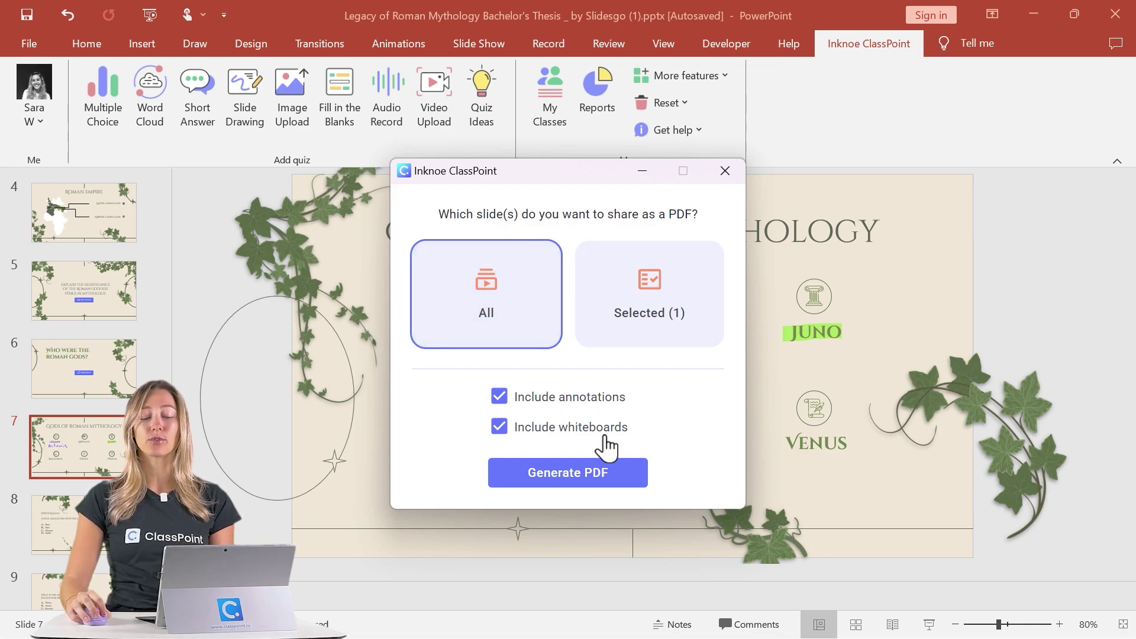
pyautogui.click(621, 481)
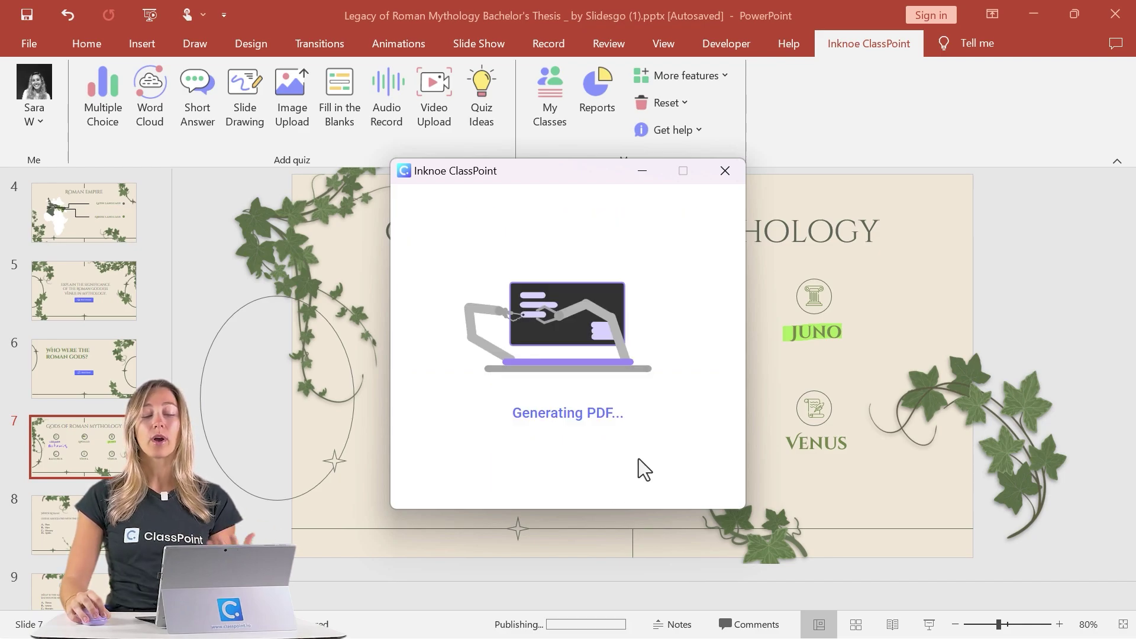